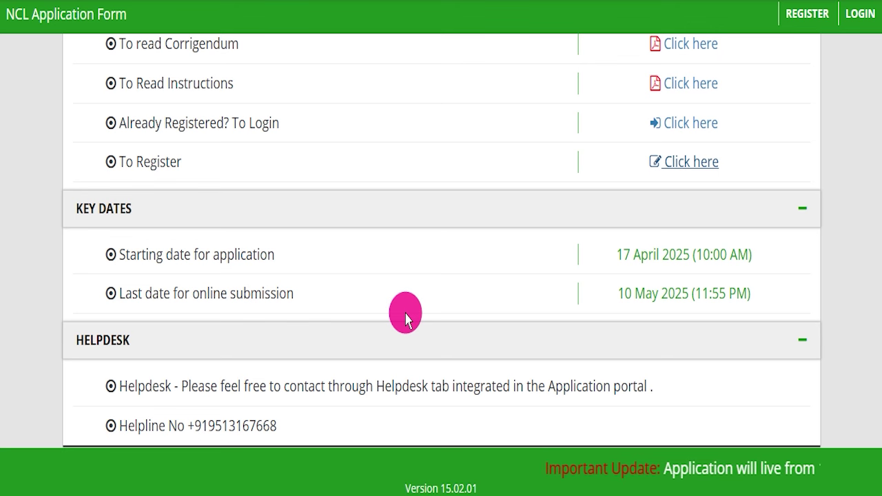
Read the important information and form-filling instructions on the NCL Application Form home page
scroll(390, 317, "up", 6)
scroll(390, 317, "up", 2)
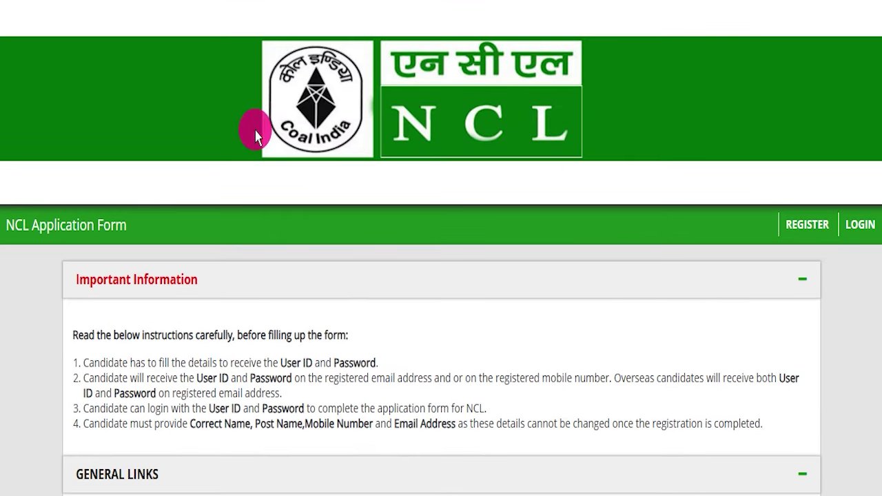
left_click_drag(80, 328, 761, 431)
left_click(777, 418)
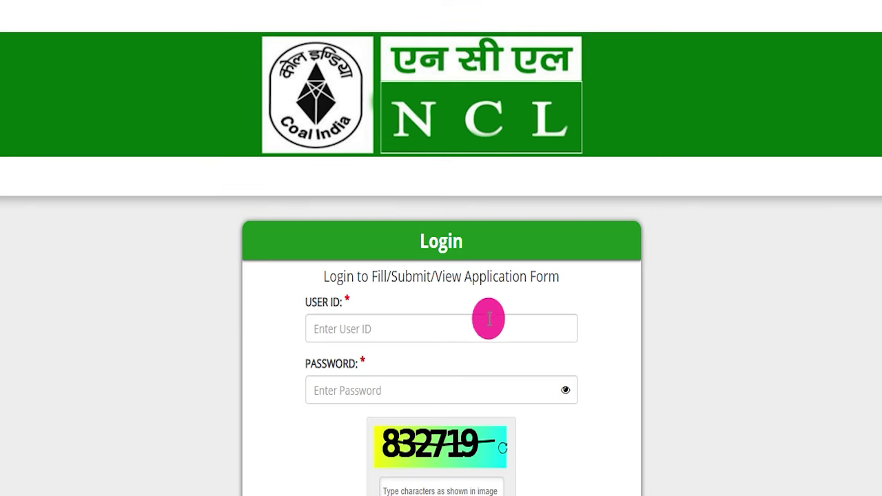
Examine the portal's login form with its user ID, password and captcha fields
scroll(489, 318, "down", 3)
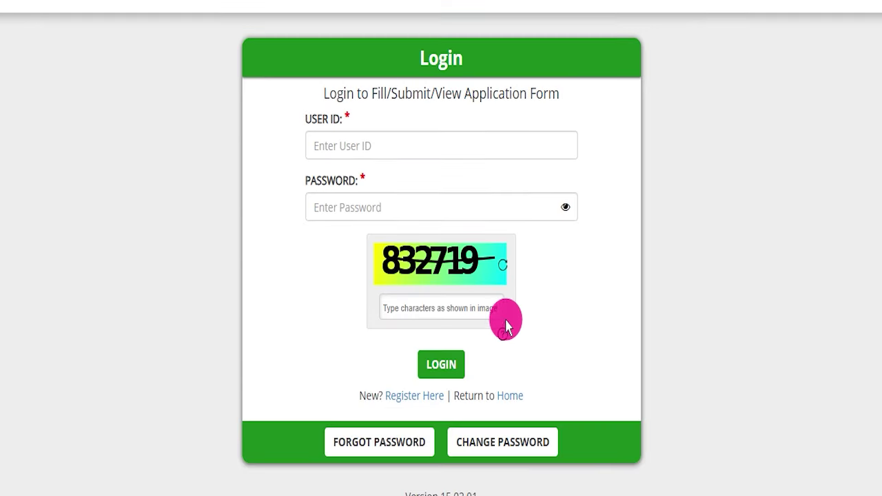
scroll(507, 331, "up", 3)
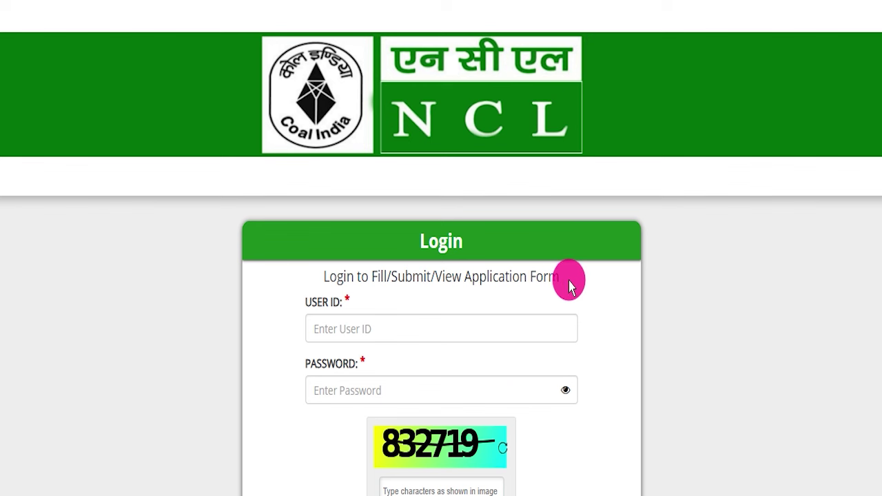
scroll(598, 308, "down", 3)
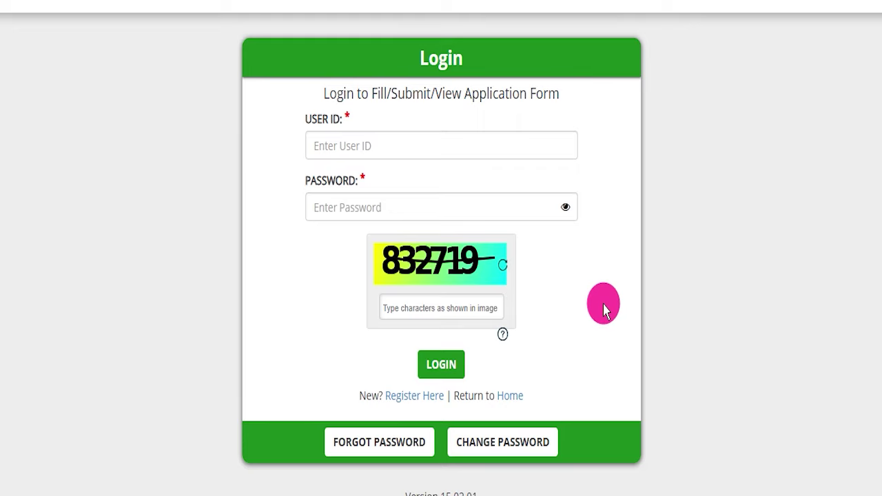
scroll(604, 311, "up", 3)
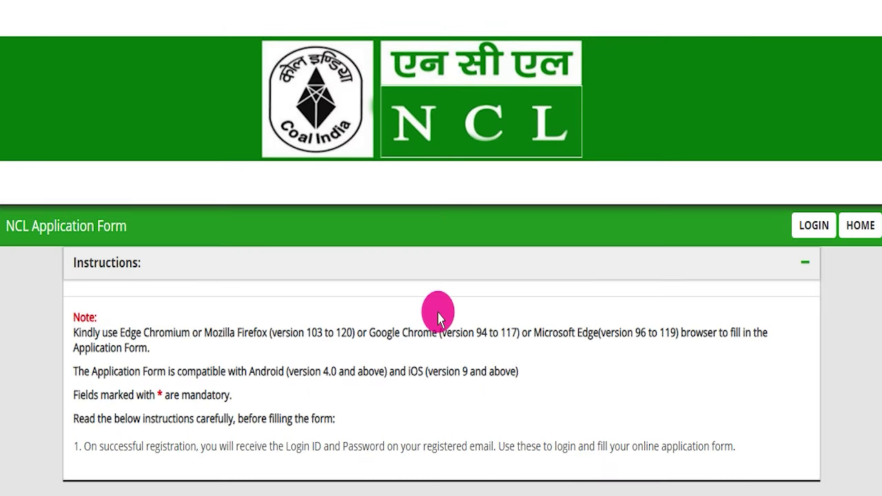
Look through the registration form from the instructions down to the declaration and captcha
scroll(452, 344, "down", 7)
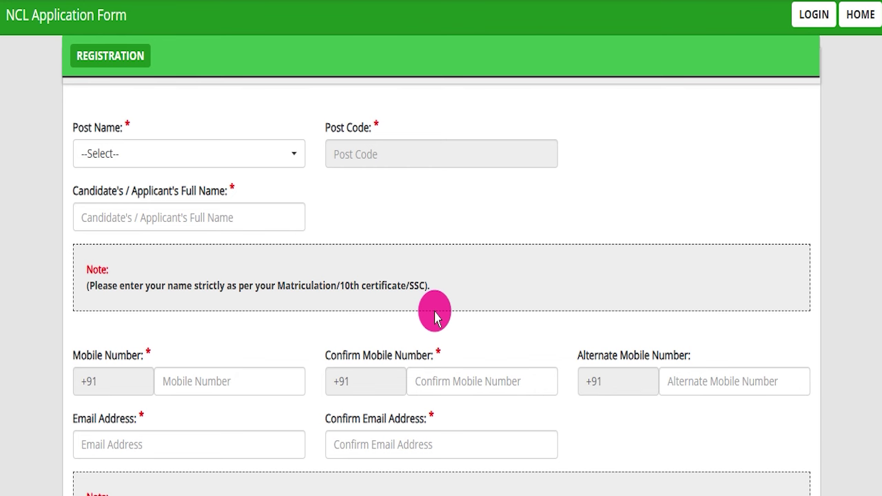
scroll(434, 316, "down", 8)
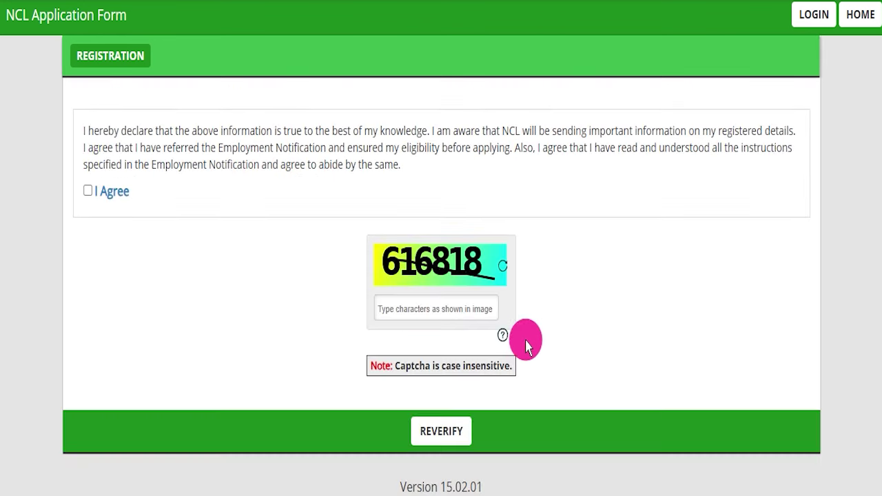
scroll(525, 348, "up", 15)
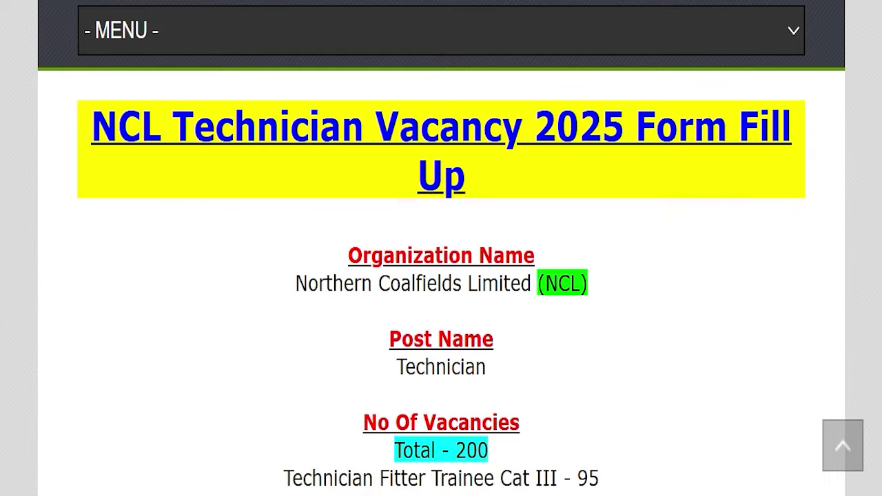
Look over the NCL Technician Vacancy 2025 article's vacancy overview and highlight its heading
scroll(290, 276, "down", 5)
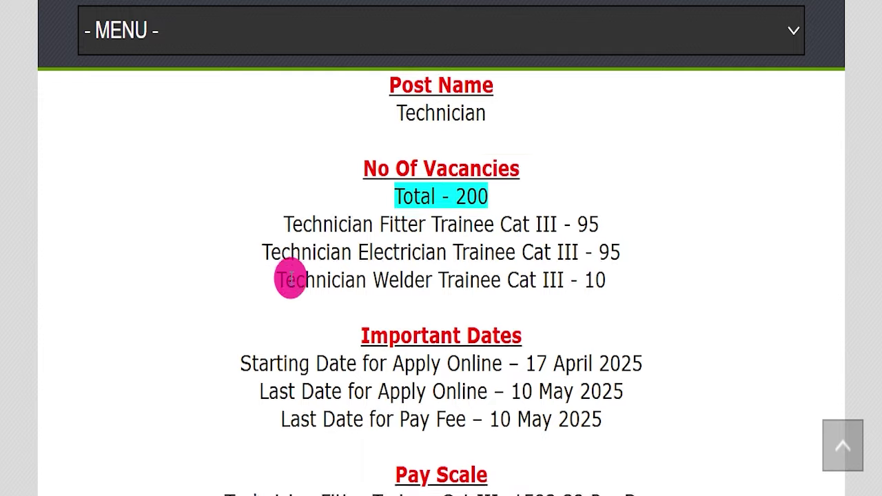
scroll(290, 276, "up", 4)
scroll(290, 277, "up", 1)
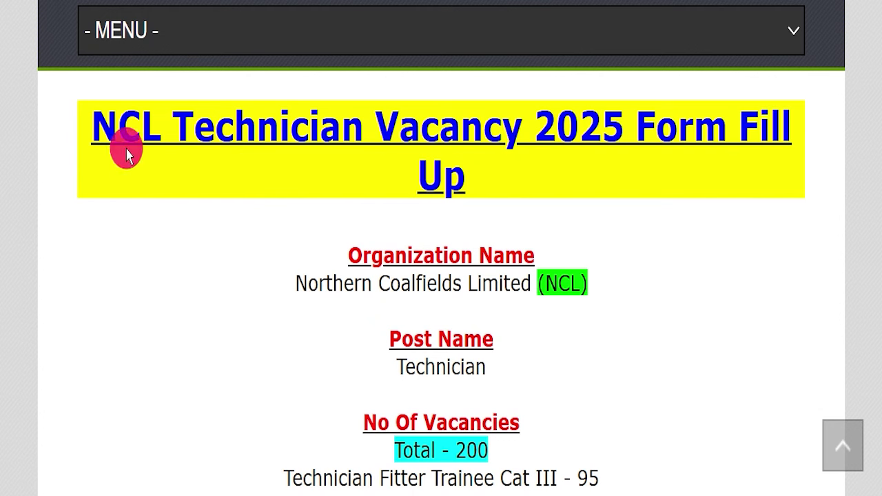
left_click_drag(73, 98, 585, 191)
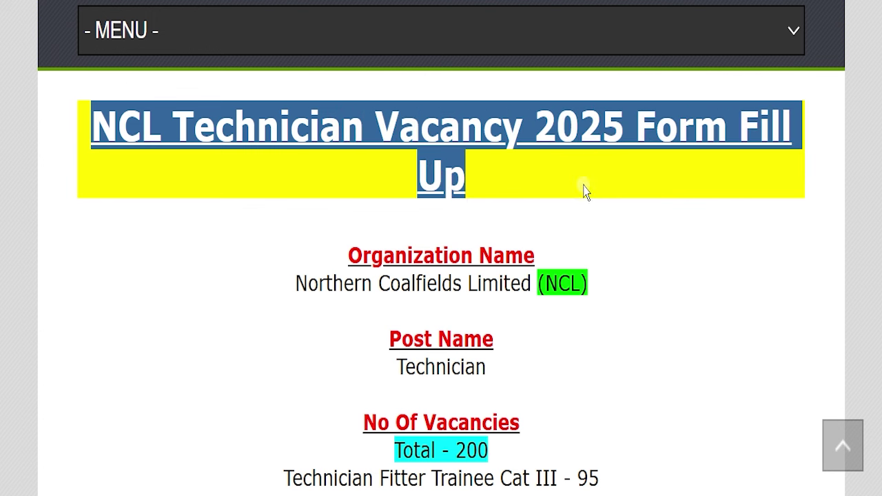
left_click(583, 192)
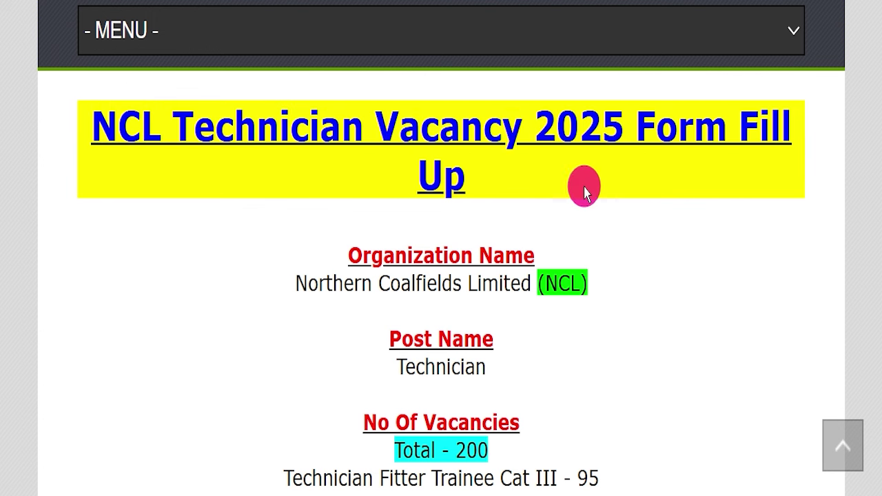
Review the IndSarkariNaukri site header, the NCL Recruitment introduction and the technician vacancy heading
scroll(248, 299, "up", 10)
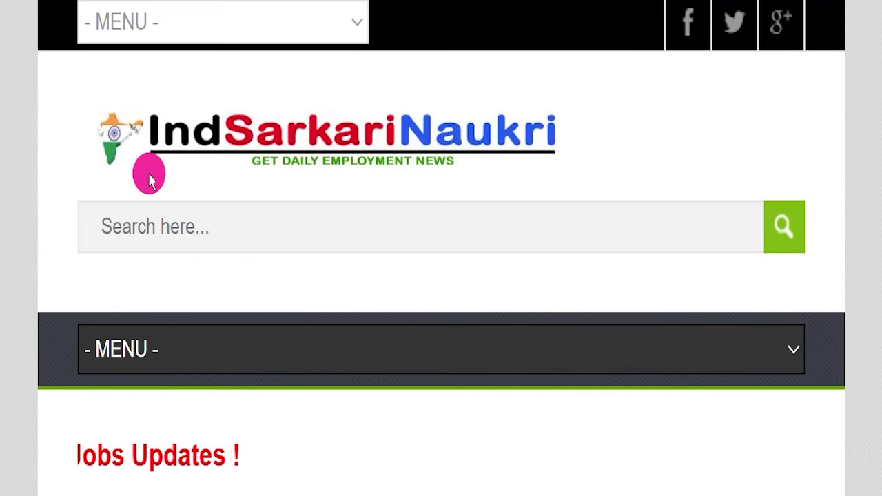
scroll(357, 218, "down", 8)
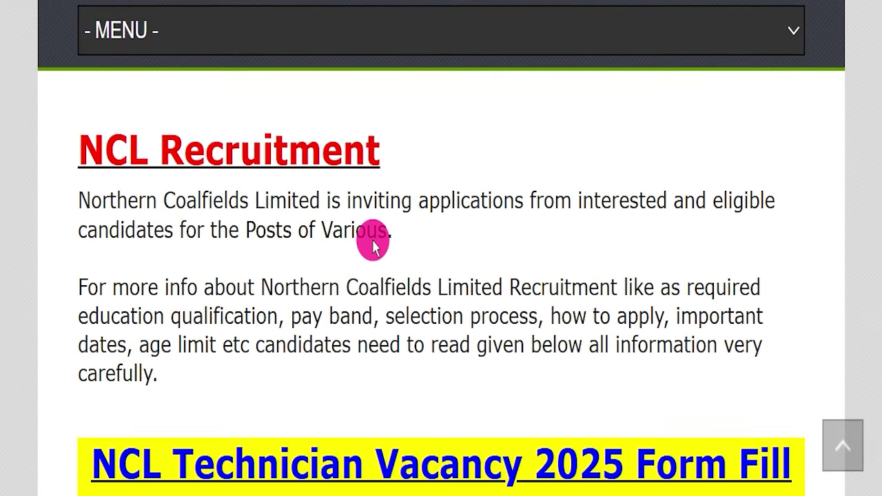
scroll(374, 241, "down", 5)
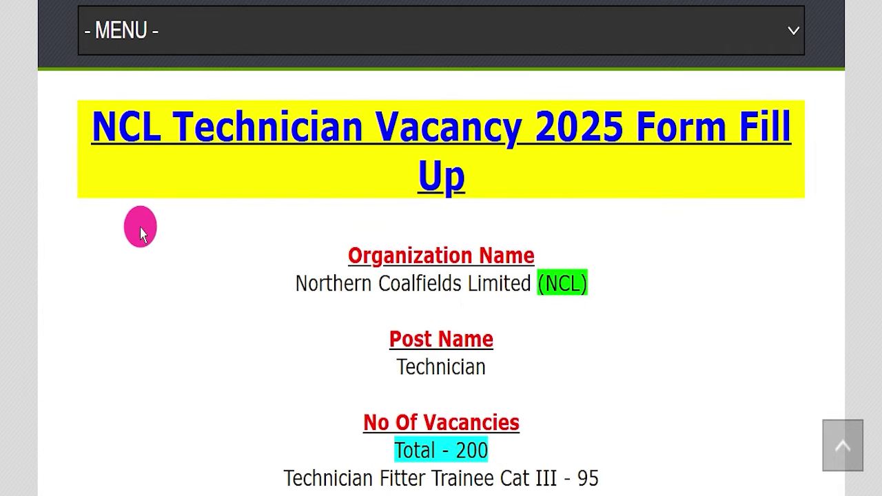
left_click_drag(88, 118, 587, 172)
left_click(588, 173)
Read the organization name, post name and total number of vacancies, highlighting each entry
left_click_drag(256, 276, 611, 271)
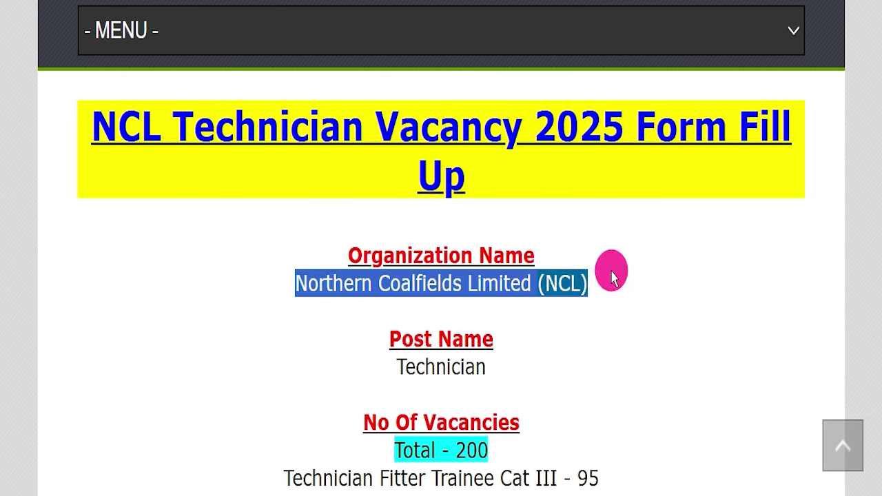
left_click_drag(314, 362, 513, 365)
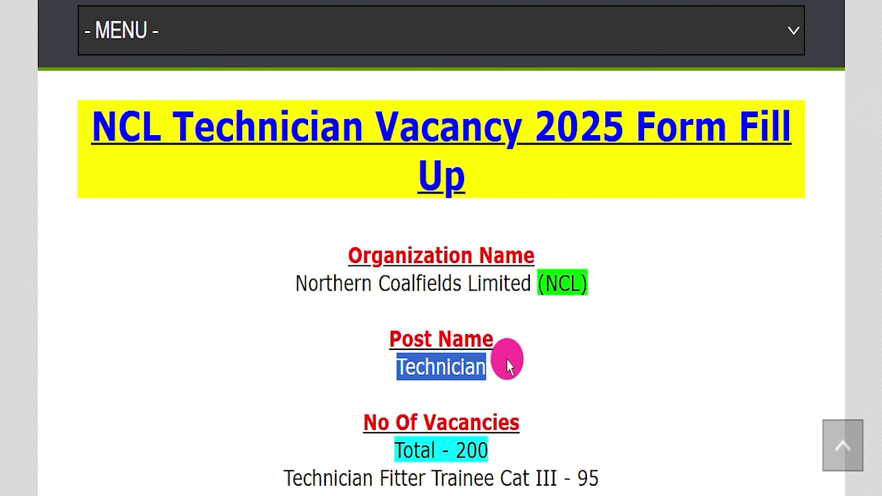
left_click_drag(331, 441, 498, 448)
left_click(571, 408)
scroll(653, 371, "down", 1)
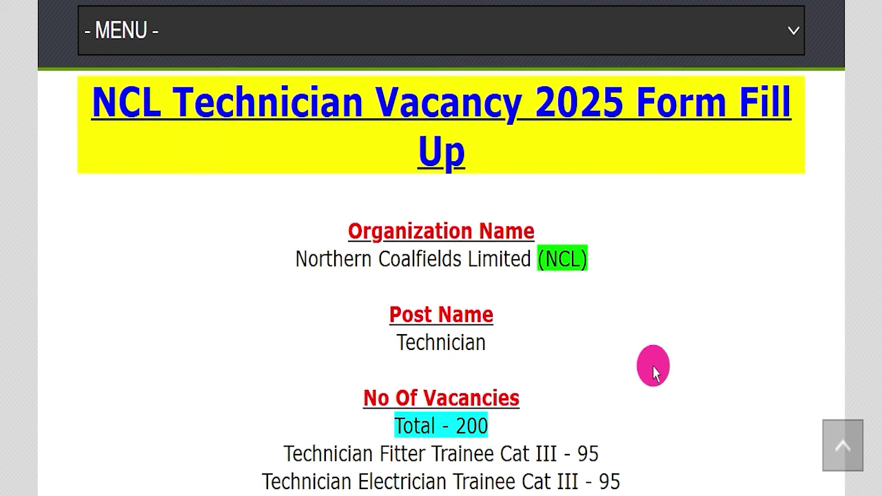
Examine the trainee vacancies for each trade and the important application dates
scroll(653, 371, "down", 2)
left_click_drag(282, 310, 262, 303)
left_click(644, 370)
left_click(262, 303)
scroll(547, 314, "down", 4)
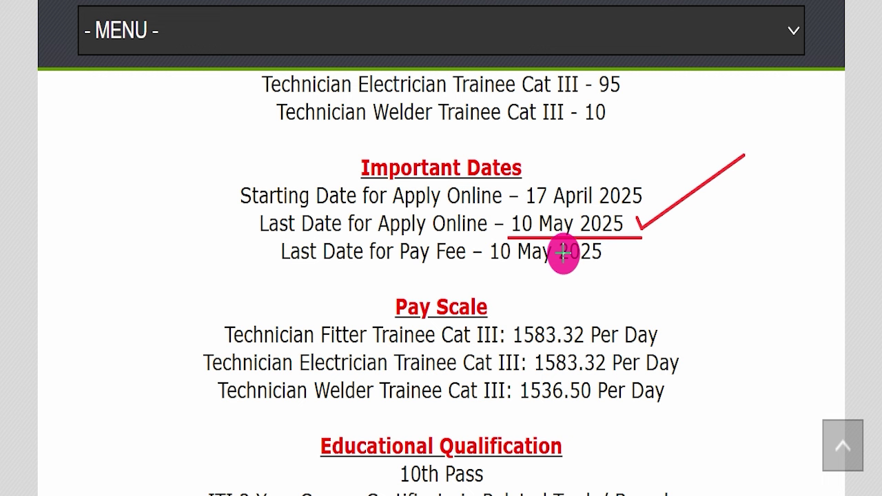
Underline the pay scale section in red, tick each of its three trainee lines, and clear the annotations
left_click_drag(190, 407, 704, 408)
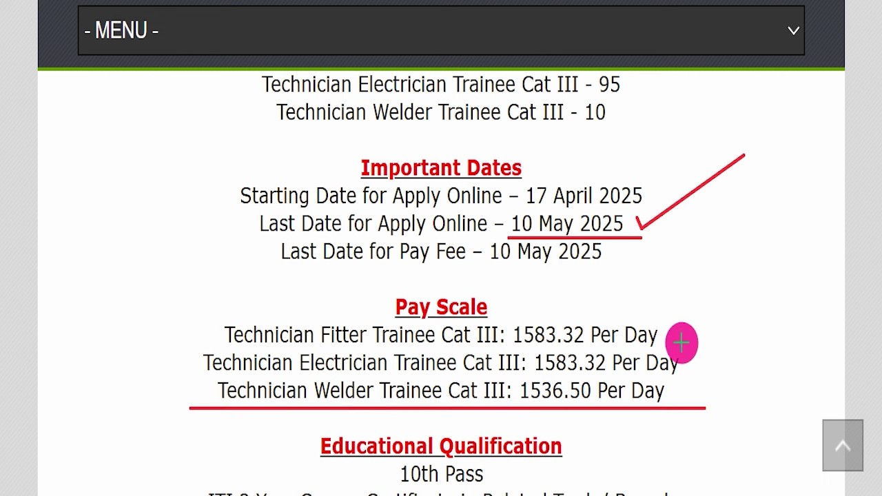
left_click_drag(710, 301, 725, 298)
left_click_drag(680, 355, 744, 321)
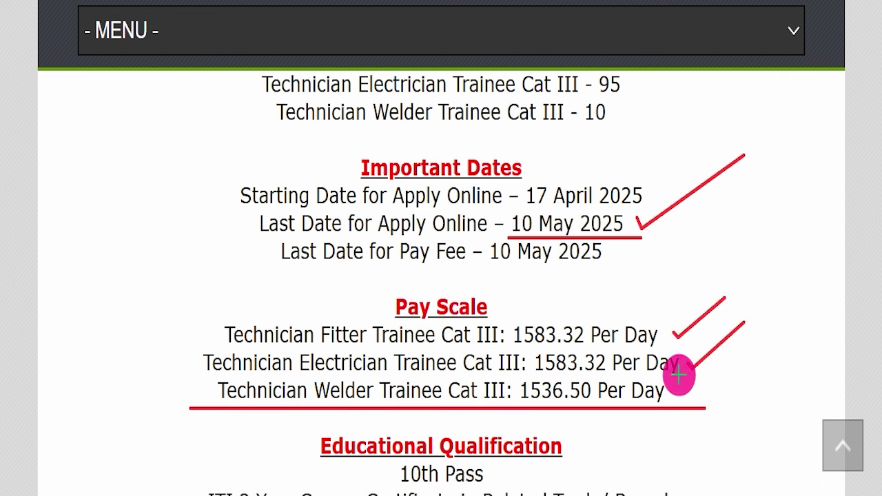
left_click_drag(677, 388, 741, 358)
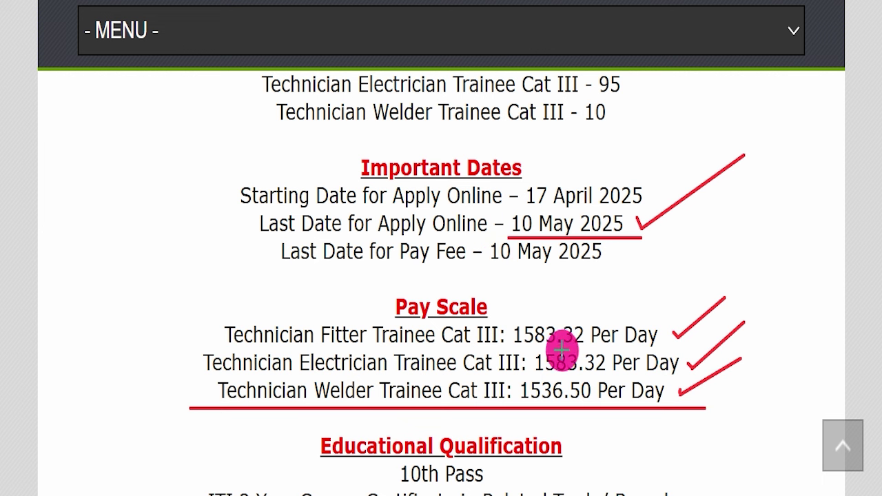
key("Escape")
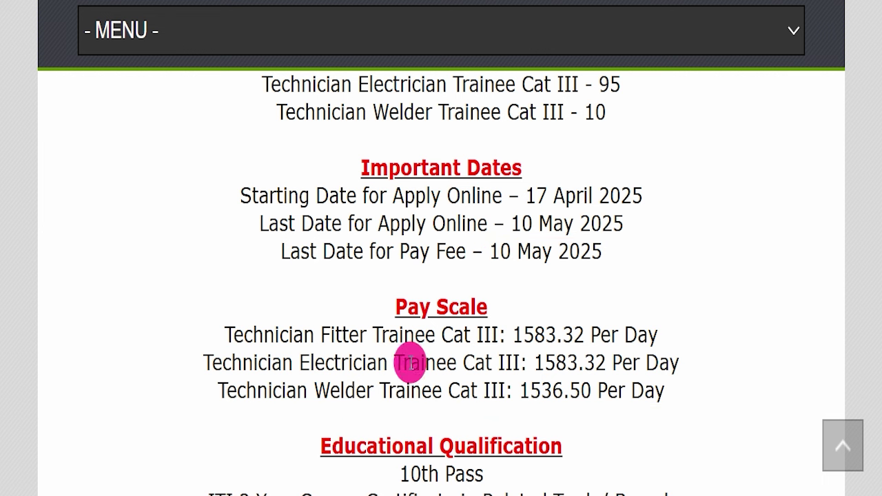
Read the educational qualification and age limit sections, highlighting their entries
scroll(379, 352, "down", 4)
left_click_drag(341, 213, 611, 290)
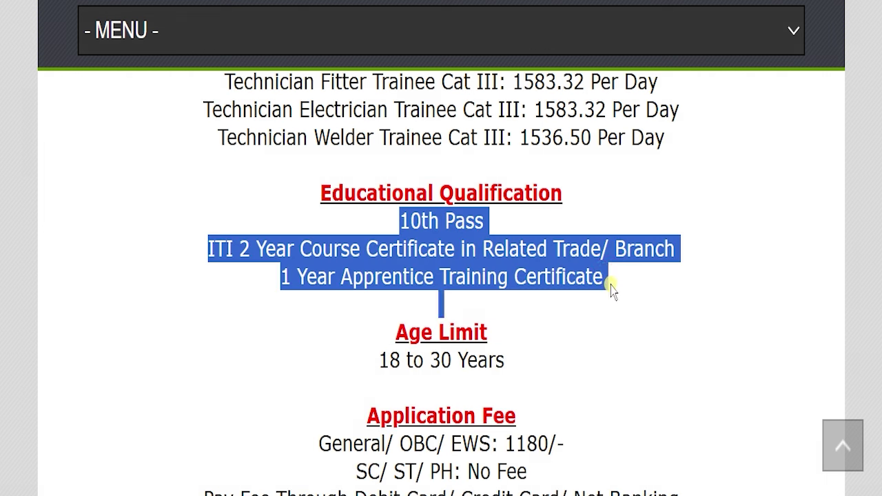
left_click(610, 290)
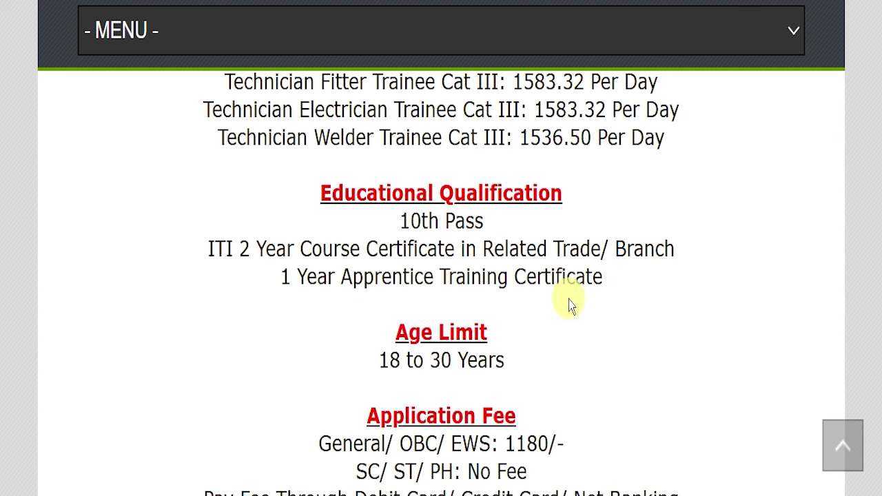
triple_click(428, 349)
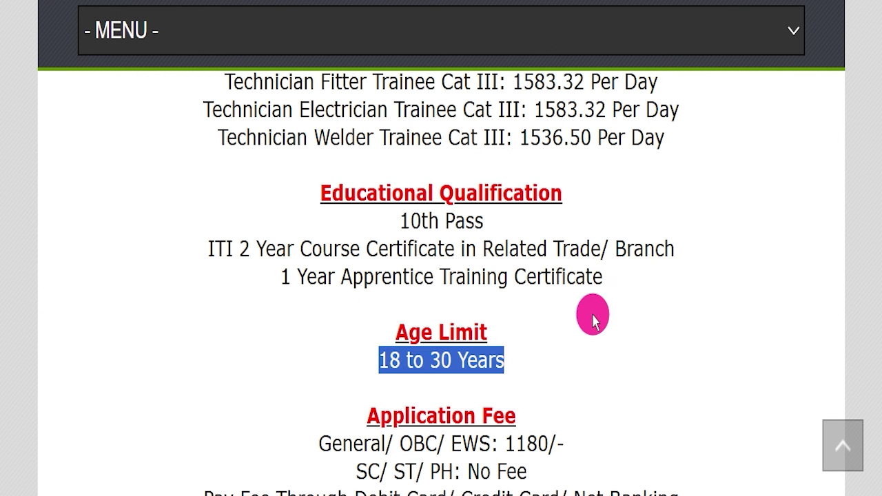
Read the application fee for each candidate category and the accepted payment methods
scroll(612, 299, "down", 3)
left_click_drag(317, 274, 582, 273)
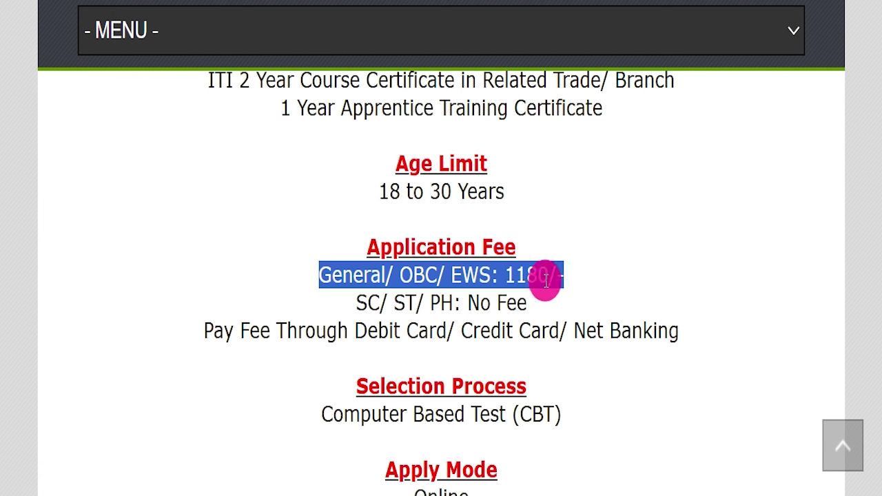
left_click_drag(350, 304, 555, 294)
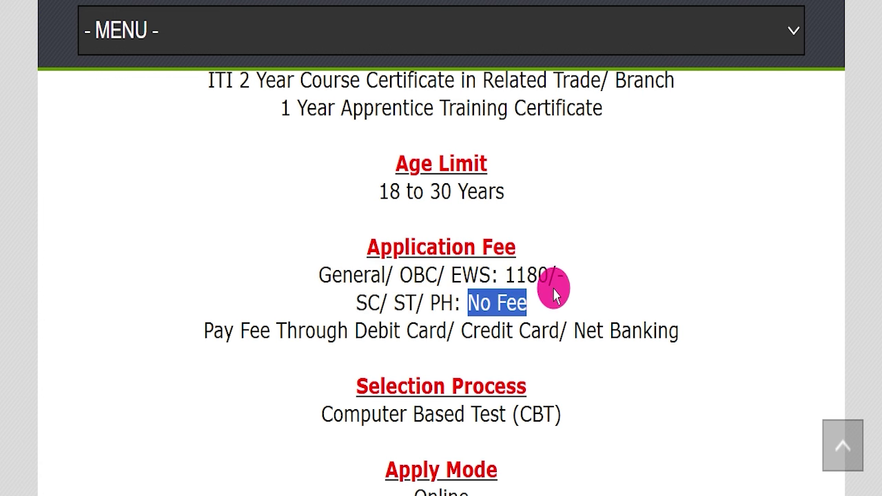
left_click_drag(354, 331, 702, 325)
left_click(694, 338)
Review the selection process, apply mode, job location and official website entries, highlighting each one
scroll(694, 337, "down", 3)
left_click_drag(321, 242, 583, 241)
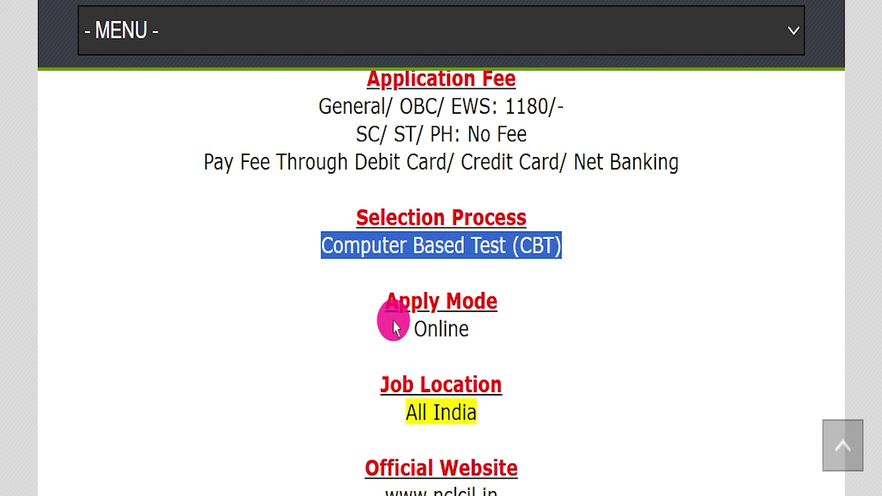
left_click_drag(370, 323, 506, 309)
scroll(510, 303, "down", 3)
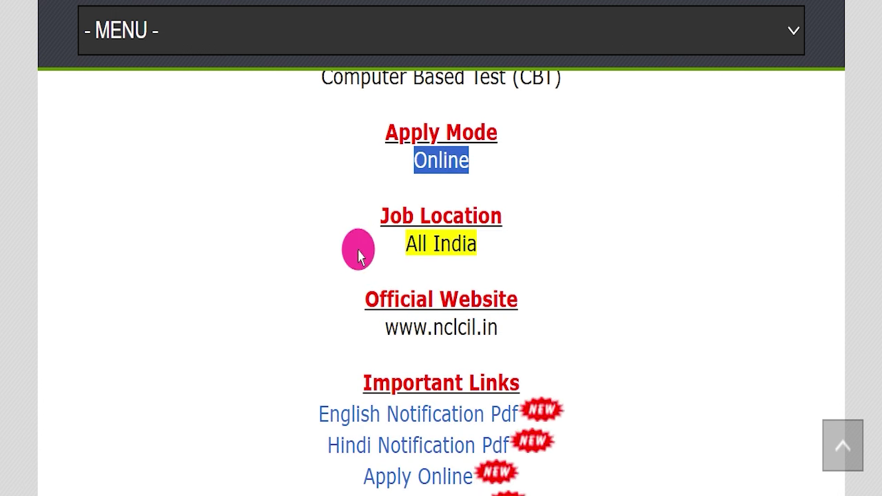
left_click_drag(357, 248, 510, 253)
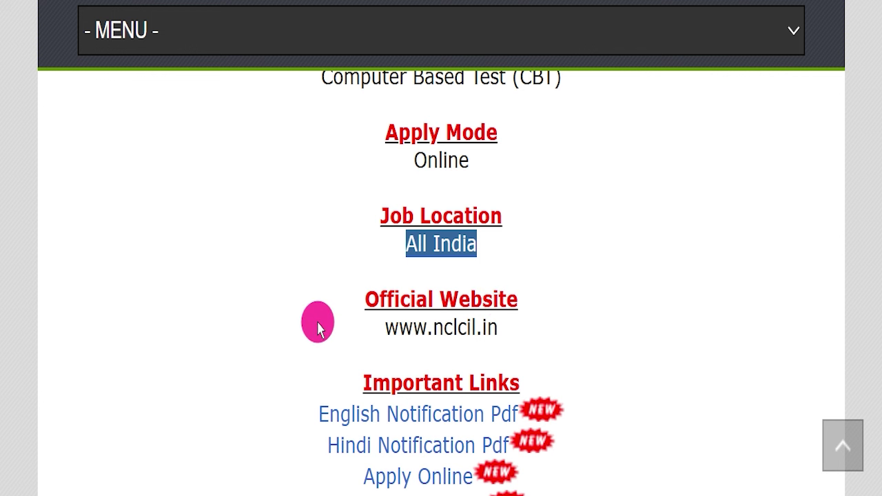
left_click_drag(317, 321, 544, 321)
left_click(557, 344)
scroll(557, 343, "down", 1)
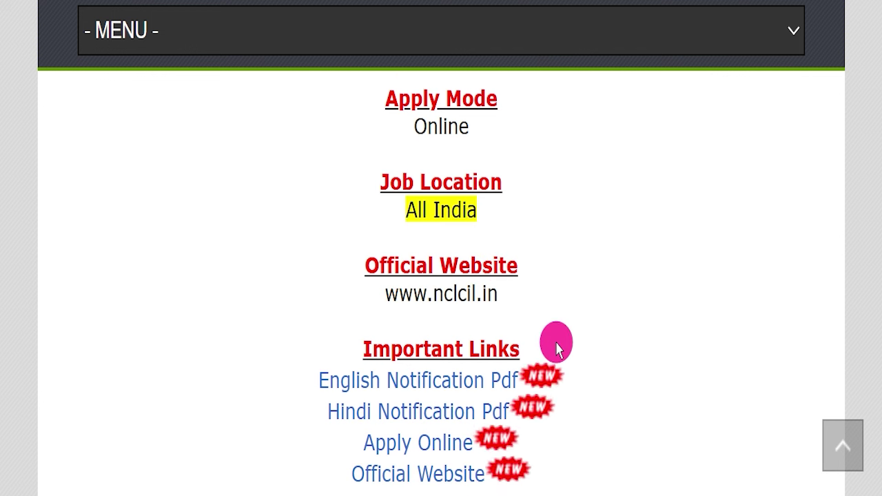
Review the important links section and look through the English employment notification PDF
left_click_drag(315, 216, 545, 280)
left_click(550, 278)
left_click_drag(338, 303, 599, 433)
left_click(599, 433)
left_click_drag(276, 340, 551, 368)
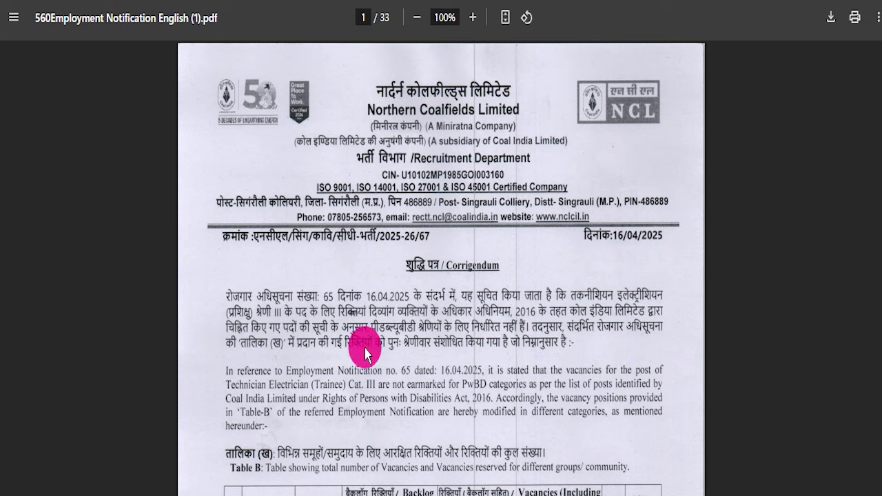
scroll(364, 353, "down", 20)
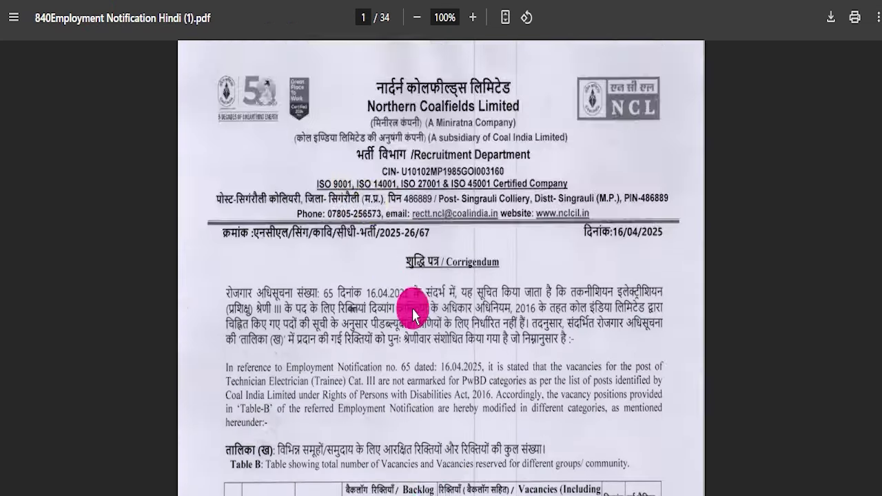
Look through the Hindi notification PDF, then examine the eligibility and vacancy tables in the English notification PDF
scroll(404, 305, "down", 15)
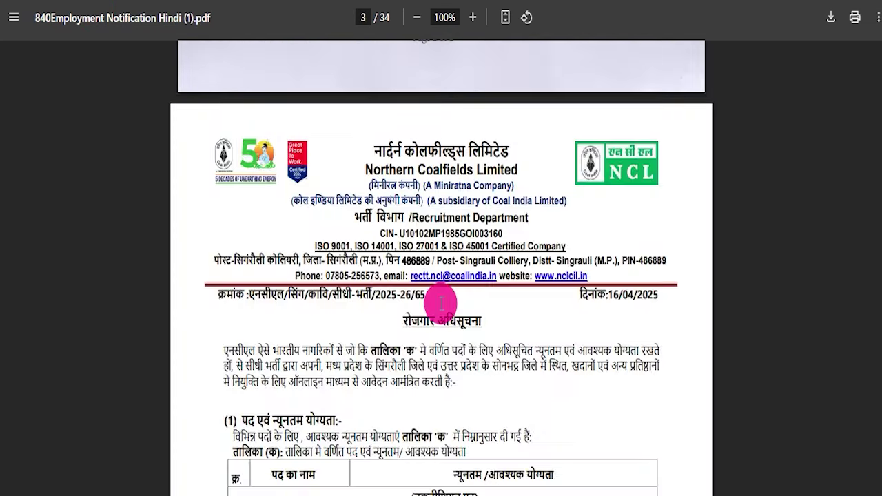
scroll(441, 303, "down", 5)
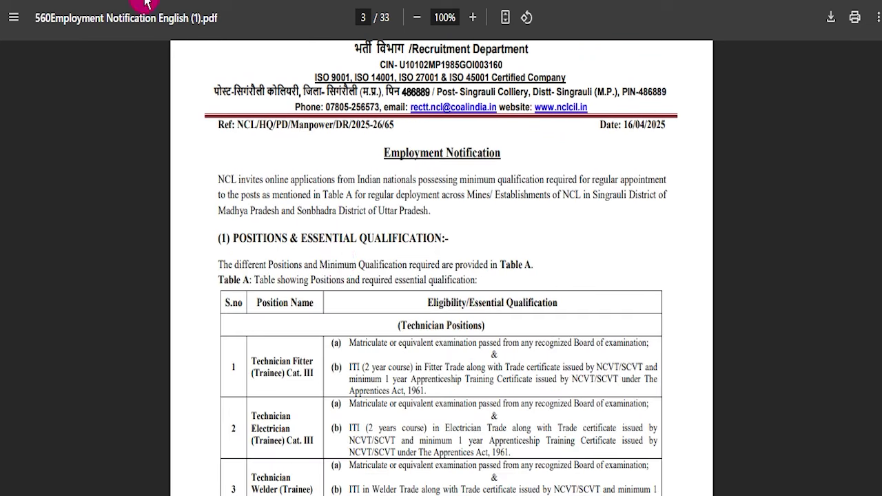
scroll(324, 250, "down", 4)
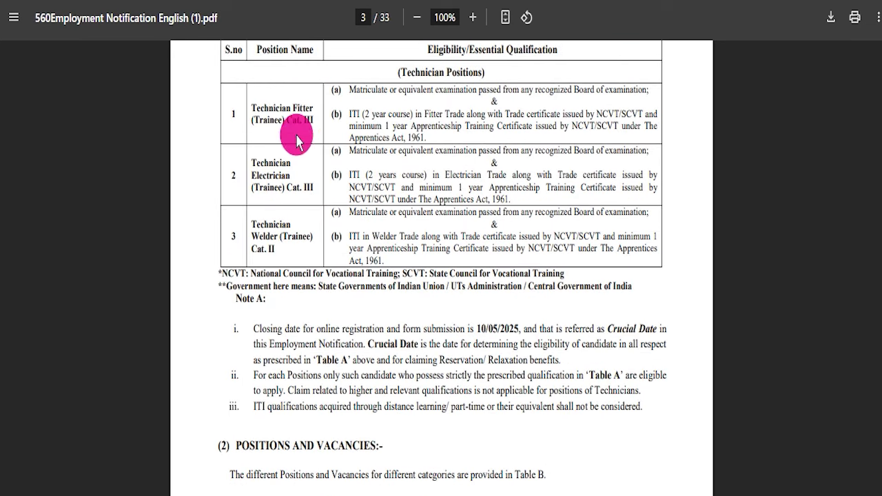
left_click_drag(321, 78, 404, 271)
scroll(388, 286, "down", 10)
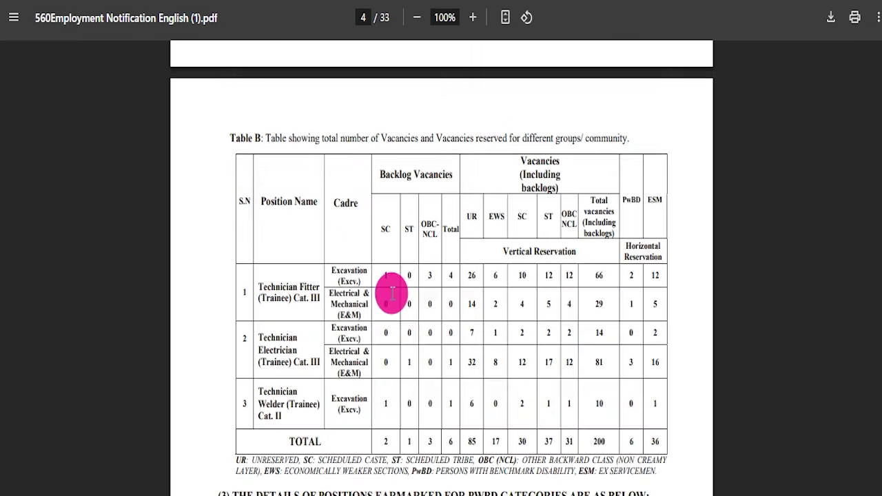
scroll(391, 293, "down", 3)
left_click_drag(382, 192, 478, 315)
Skim the English notification's pay scale, reservation, age relaxation, selection, document upload and syllabus sections, and return to the document's start
scroll(478, 315, "down", 9)
scroll(485, 318, "down", 12)
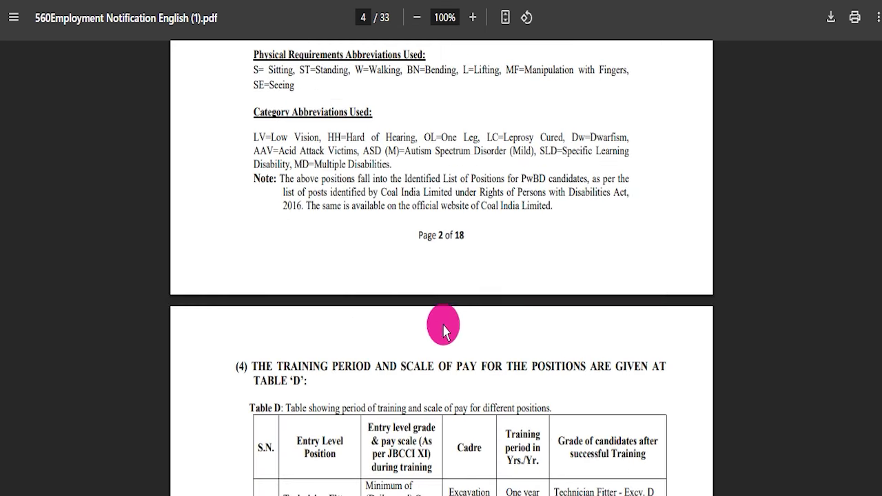
scroll(406, 334, "down", 9)
scroll(447, 321, "down", 20)
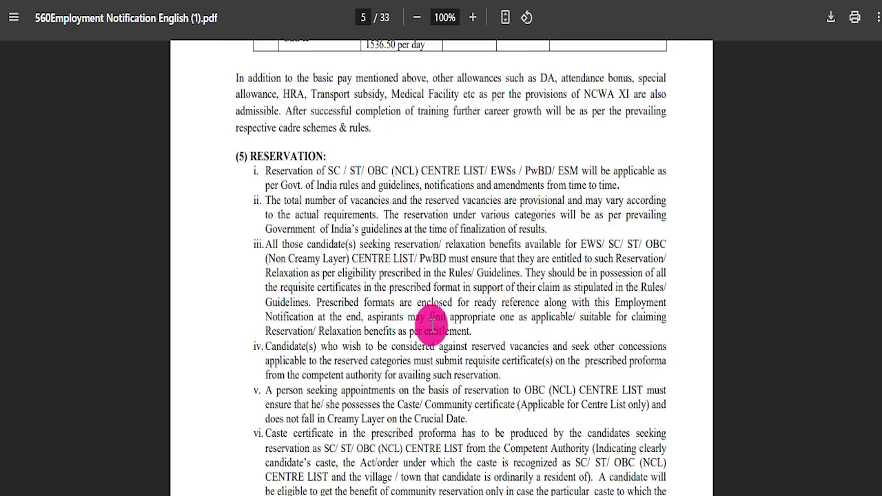
scroll(406, 308, "down", 20)
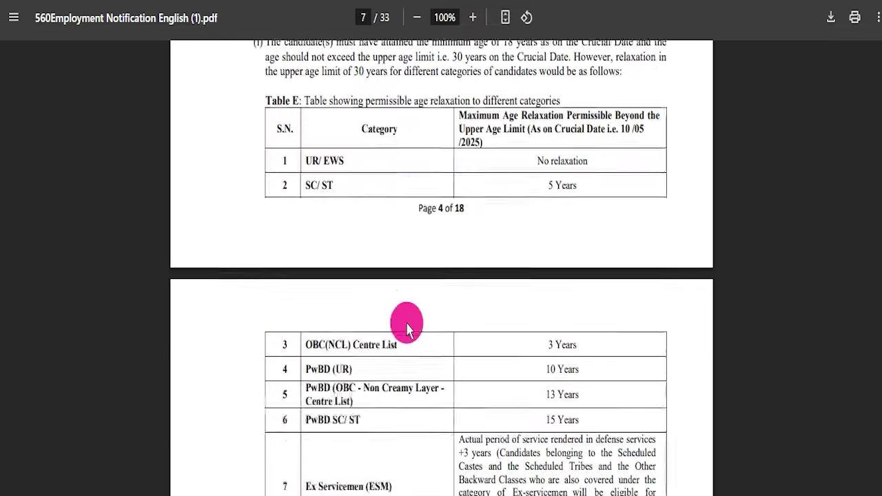
scroll(372, 295, "down", 20)
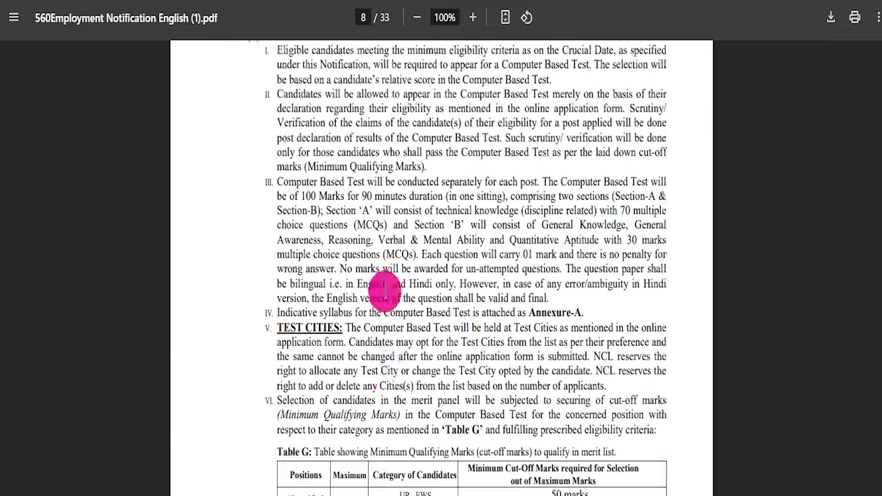
scroll(381, 306, "down", 20)
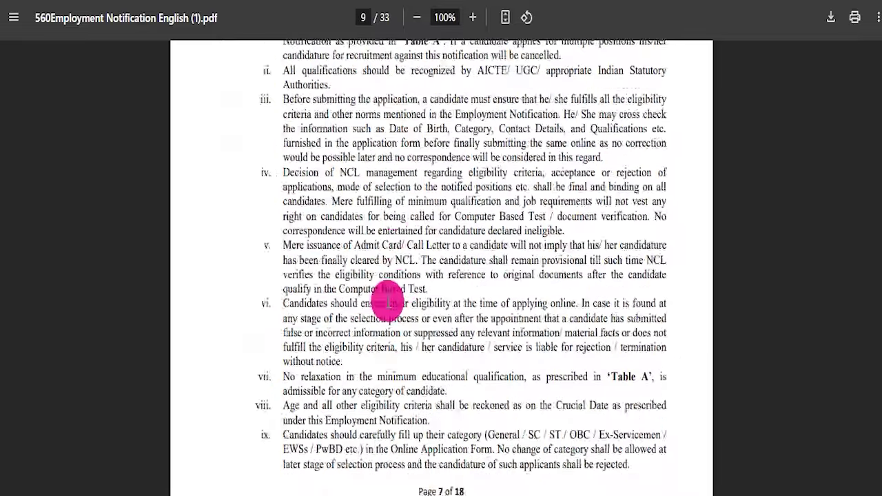
scroll(401, 317, "down", 20)
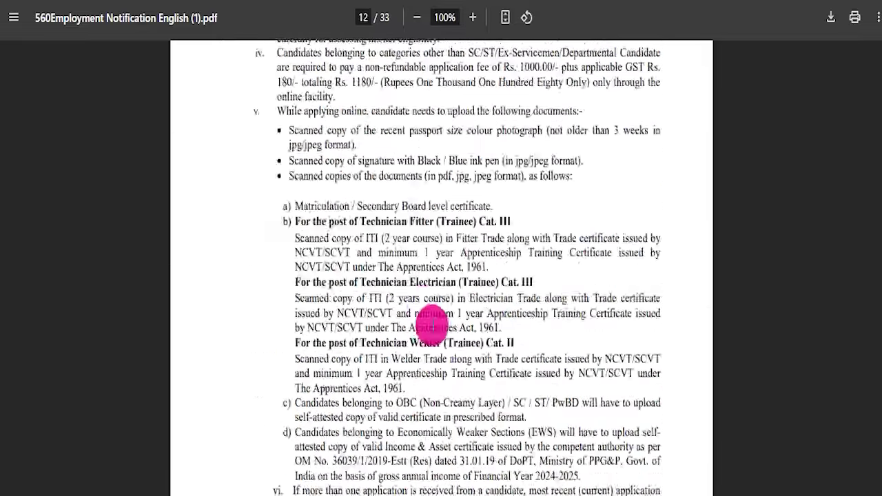
scroll(475, 343, "down", 20)
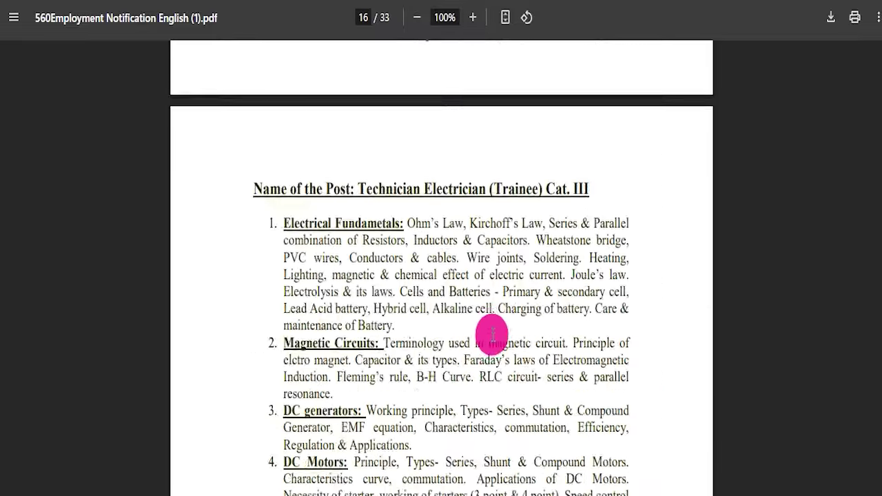
left_click_drag(875, 264, 879, 38)
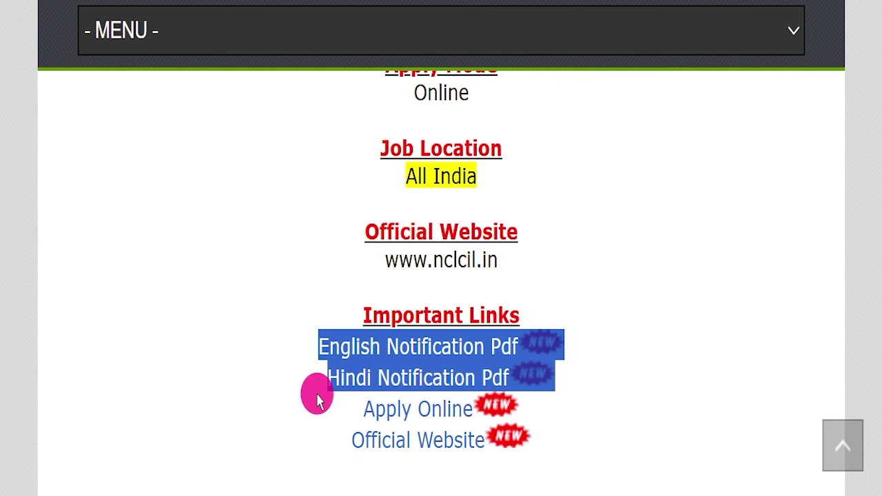
Highlight the Apply Online link and review the NCL application portal's instructions, general links, key dates and helpdesk details
left_click_drag(363, 409, 443, 425)
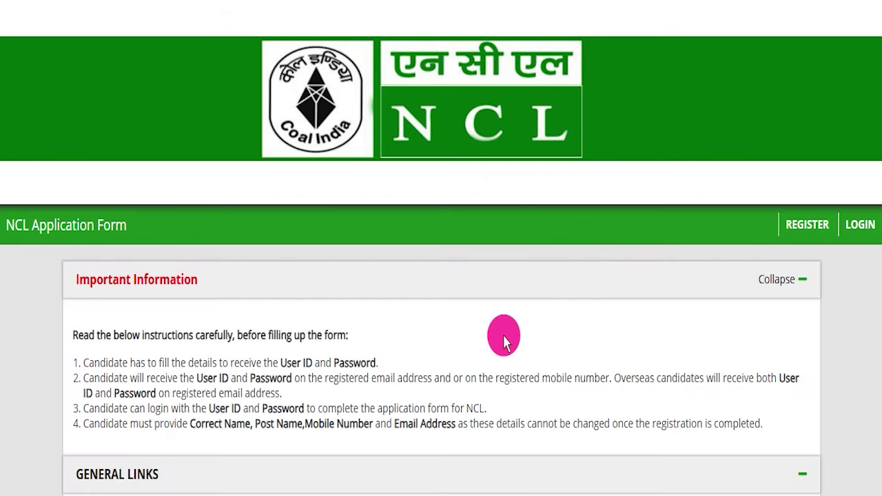
scroll(503, 335, "down", 10)
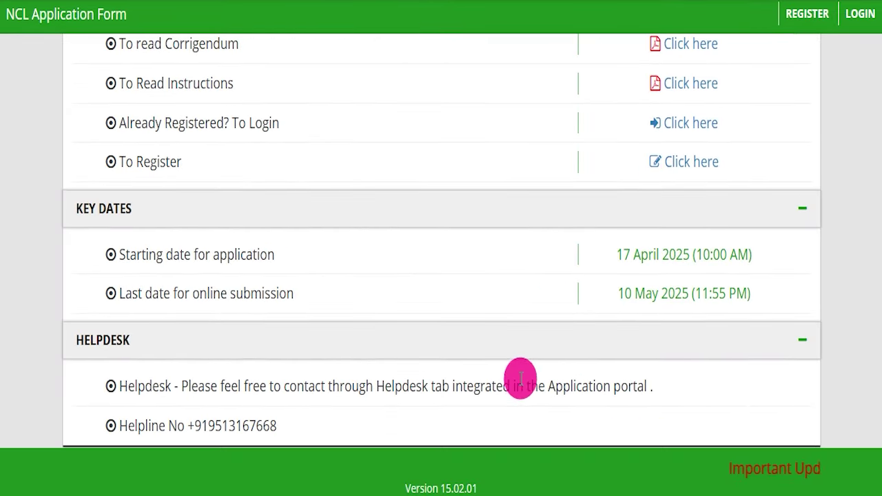
scroll(520, 379, "up", 10)
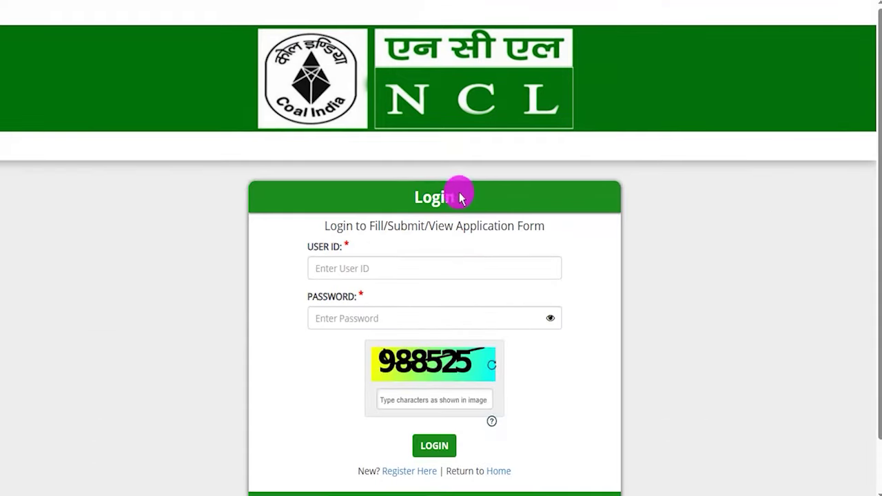
Examine the portal's login form, marking the user ID, password, captcha and login controls in red, and clear the marks
scroll(416, 157, "down", 1)
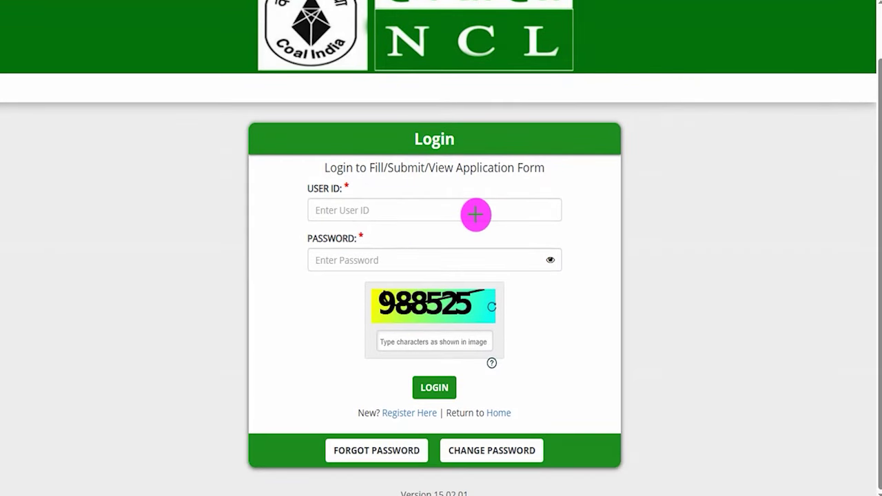
left_click_drag(475, 214, 519, 191)
left_click_drag(476, 266, 547, 237)
left_click_drag(431, 320, 535, 307)
mouse_move(422, 360)
left_mouse_down()
mouse_move(420, 413)
mouse_move(478, 372)
mouse_move(438, 357)
left_mouse_up()
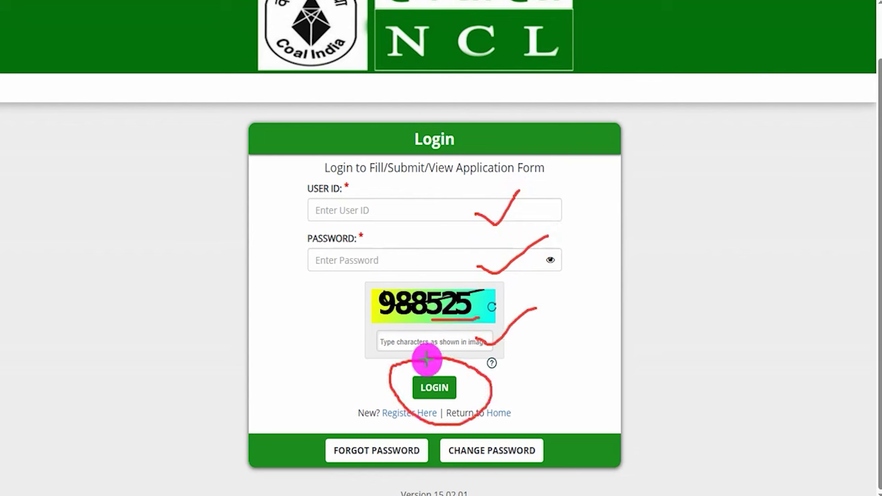
key("Escape")
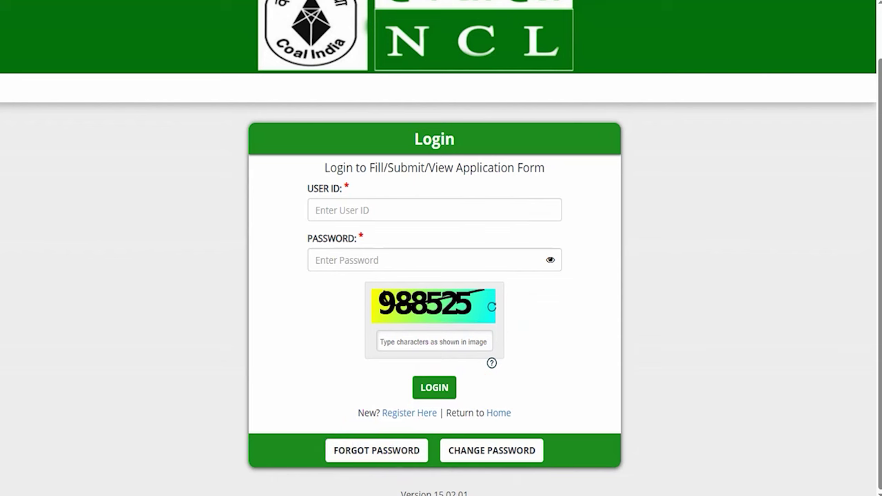
Return to the portal's home page, point out the Register link with a temporary arrow, and open the registration form
key("alt+Left")
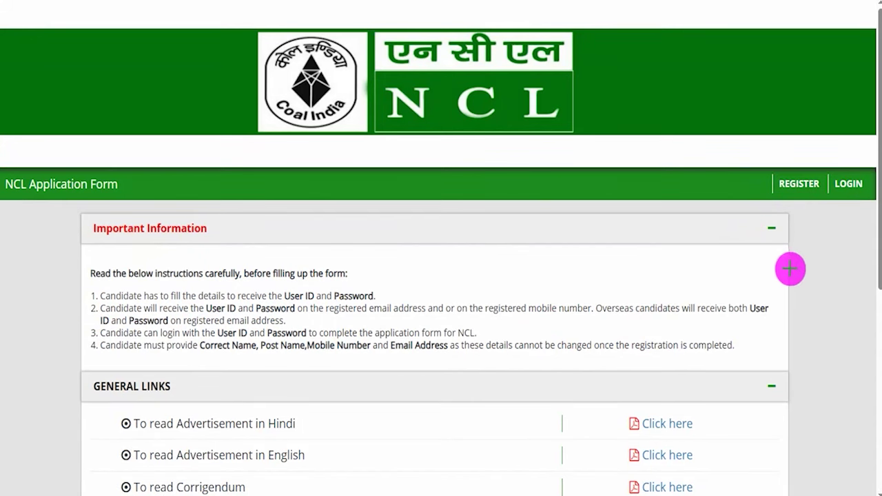
mouse_move(820, 325)
left_mouse_down()
mouse_move(804, 263)
mouse_move(805, 205)
left_mouse_up()
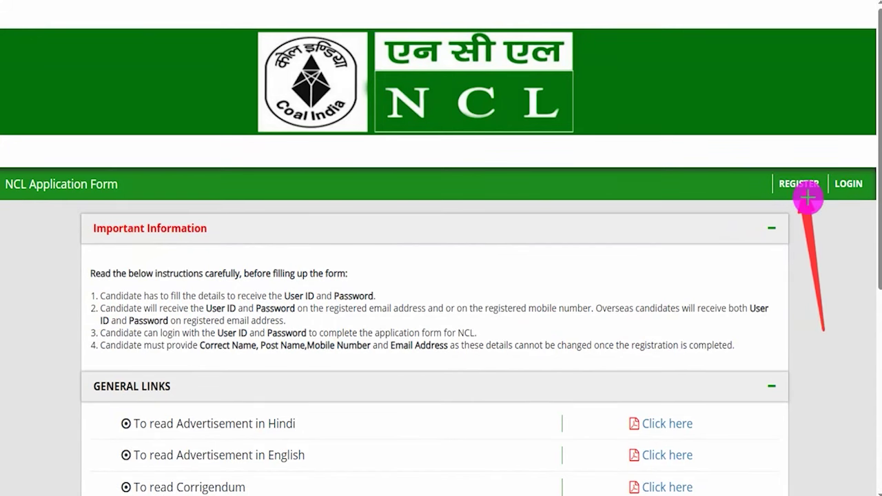
key("Escape")
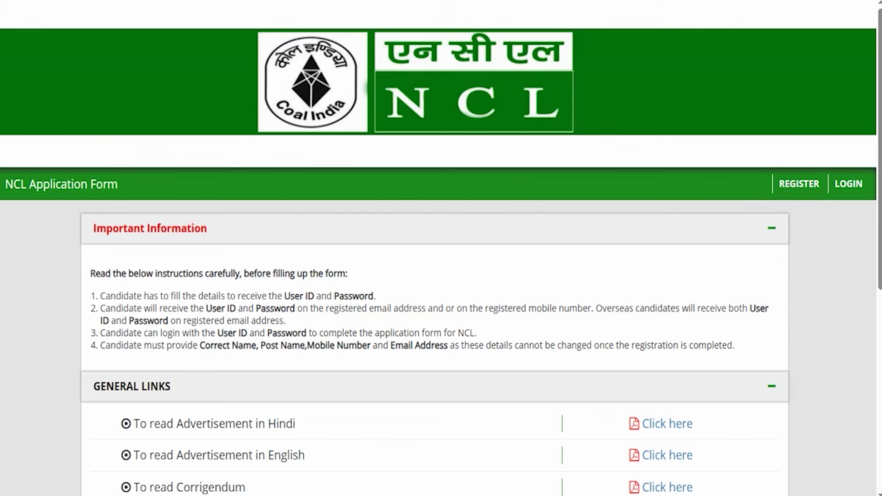
left_click(798, 181)
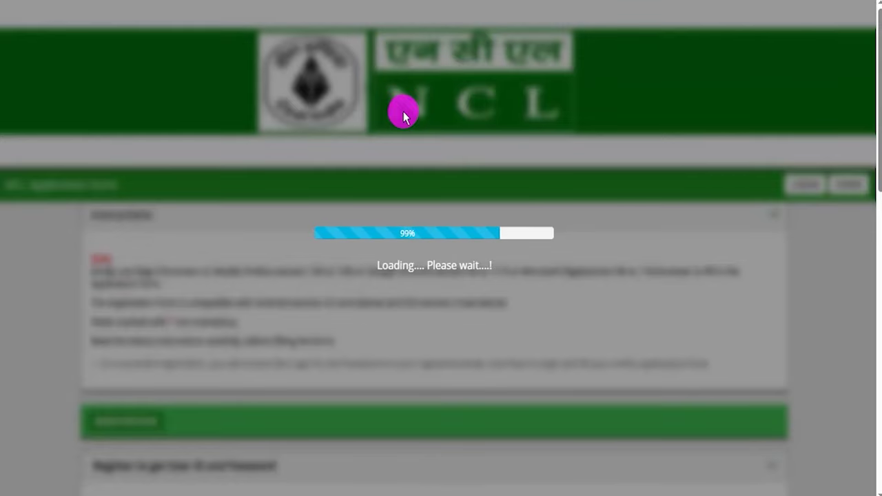
scroll(366, 309, "down", 5)
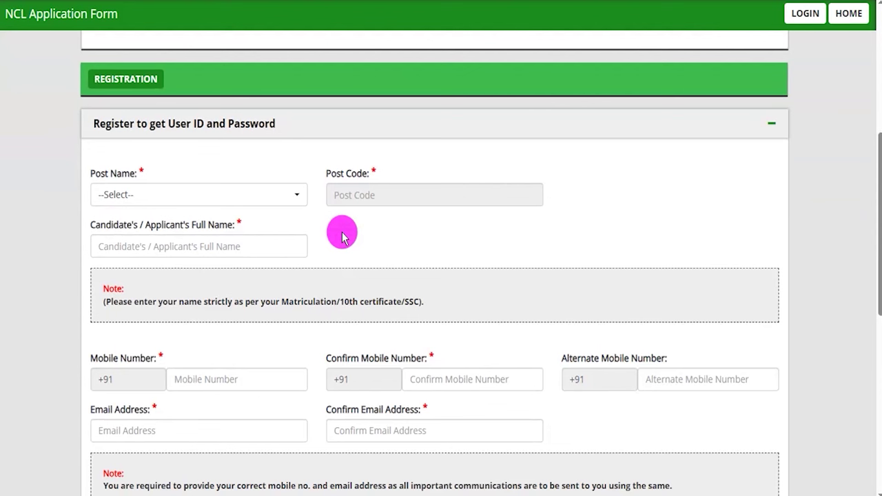
Set the post name to Technician Fitter(Trainee) Cat III and point out the candidate's full name field
left_click(209, 195)
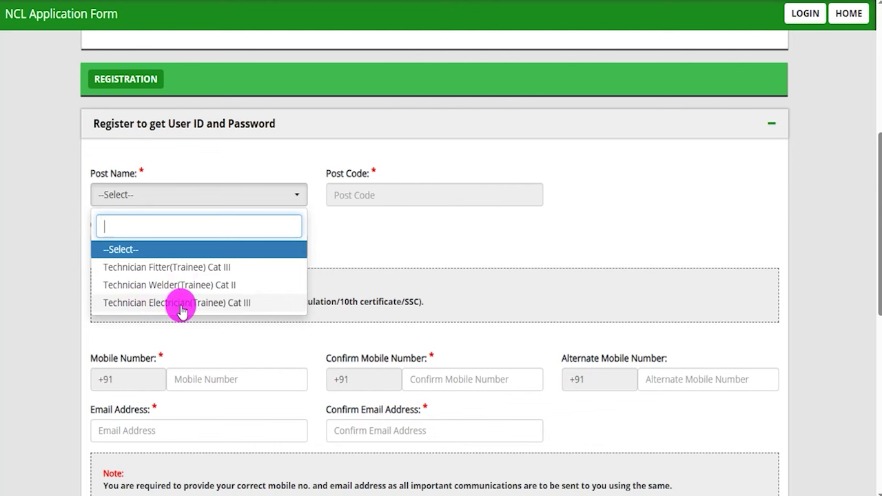
left_click(177, 267)
left_click(208, 245)
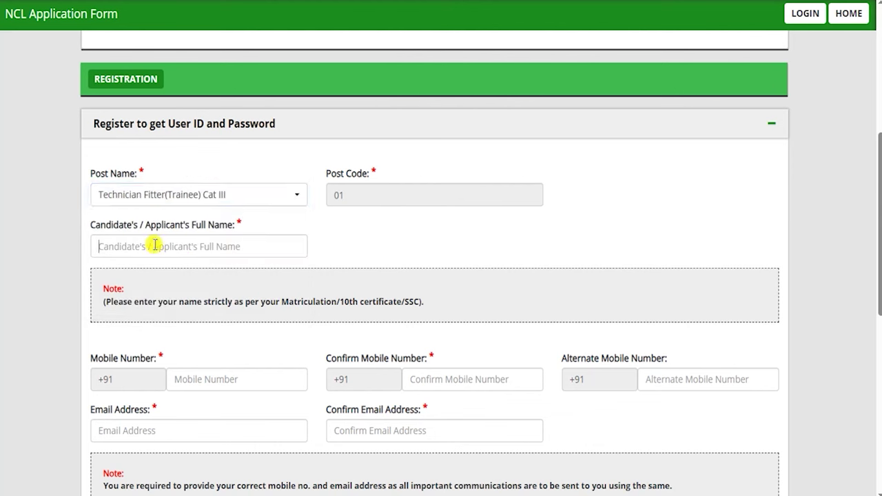
left_click_drag(105, 226, 158, 222)
Go through the mobile number, confirm mobile number, alternate mobile number, email address and confirm email address fields in turn
scroll(228, 314, "down", 3)
left_click(206, 243)
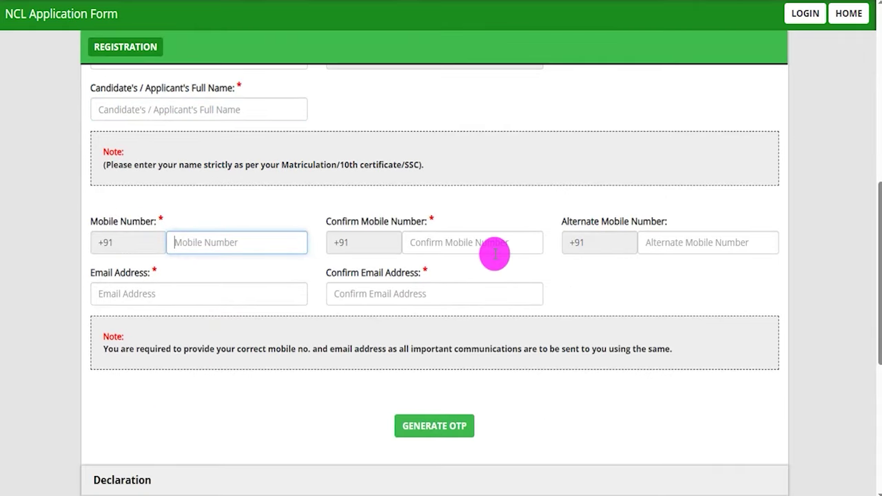
left_click_drag(359, 221, 419, 232)
left_click(429, 240)
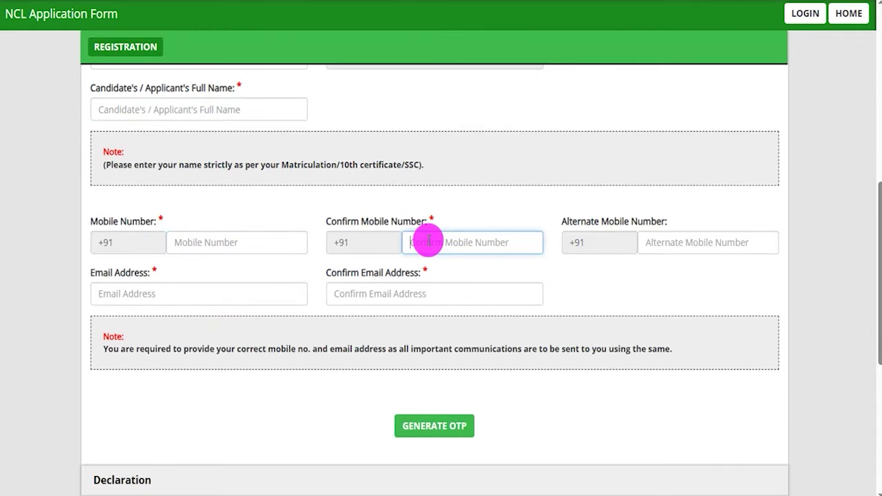
left_click_drag(578, 221, 656, 236)
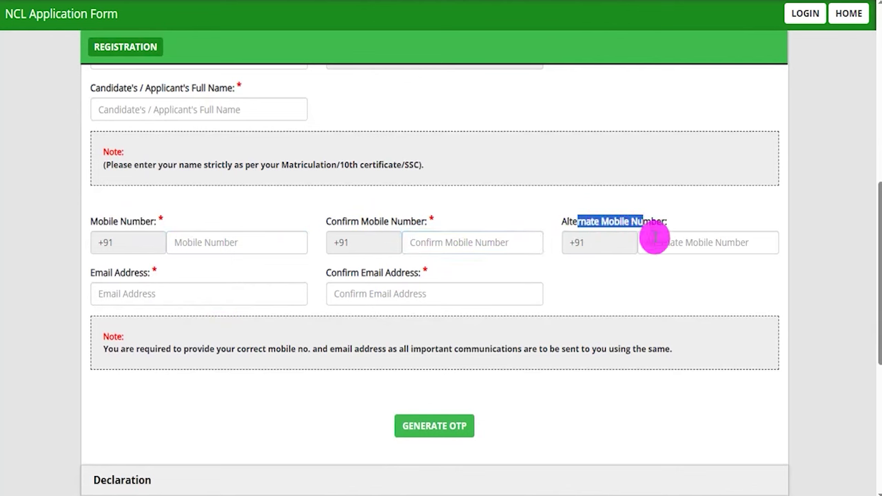
left_click(661, 241)
left_click_drag(90, 272, 148, 286)
left_click(141, 293)
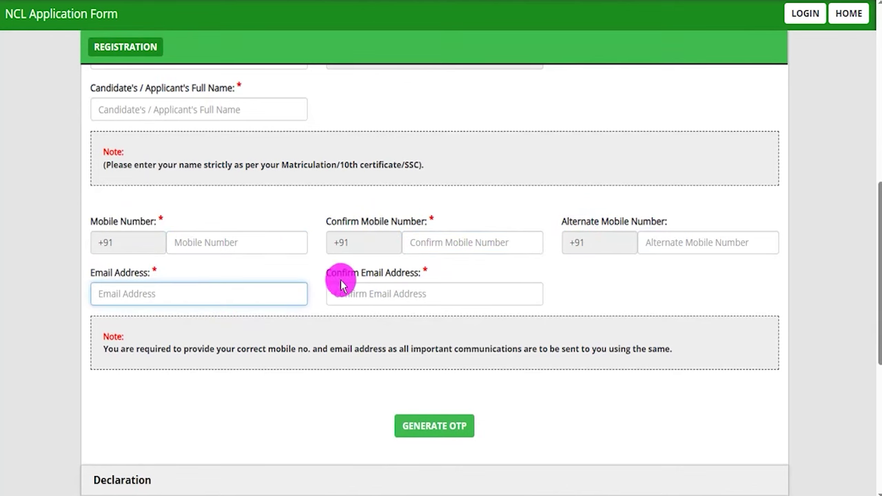
left_click_drag(337, 273, 380, 298)
left_click(380, 298)
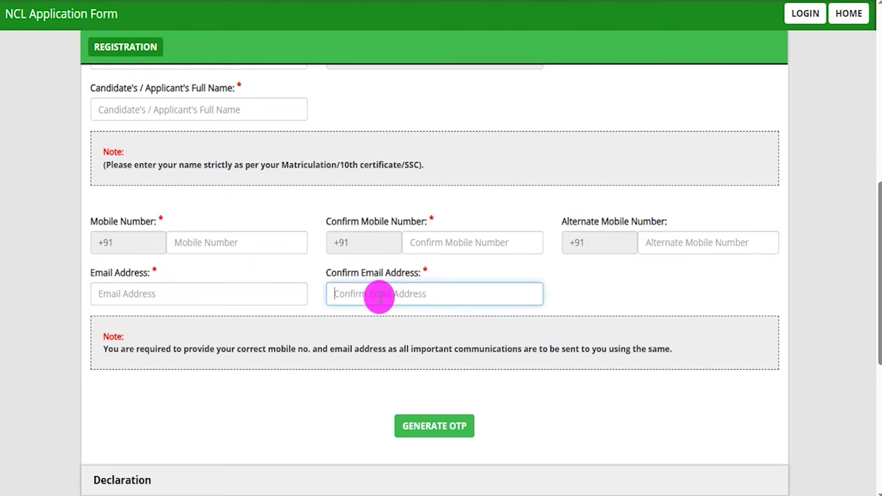
Review the OTP generation stage, marking the Generate OTP control, the captcha entry and submission, and the OTP entry field in red
scroll(380, 298, "down", 2)
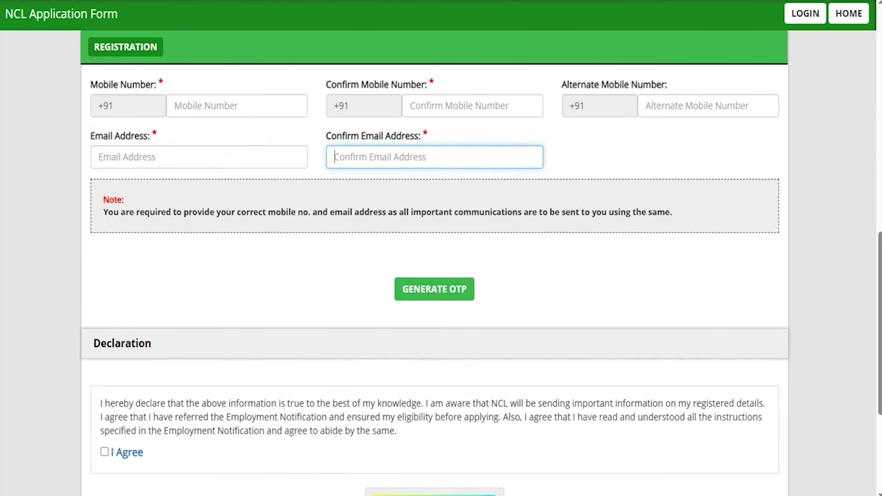
left_click(395, 290)
mouse_move(363, 251)
left_mouse_down()
mouse_move(447, 275)
mouse_move(503, 314)
left_mouse_up()
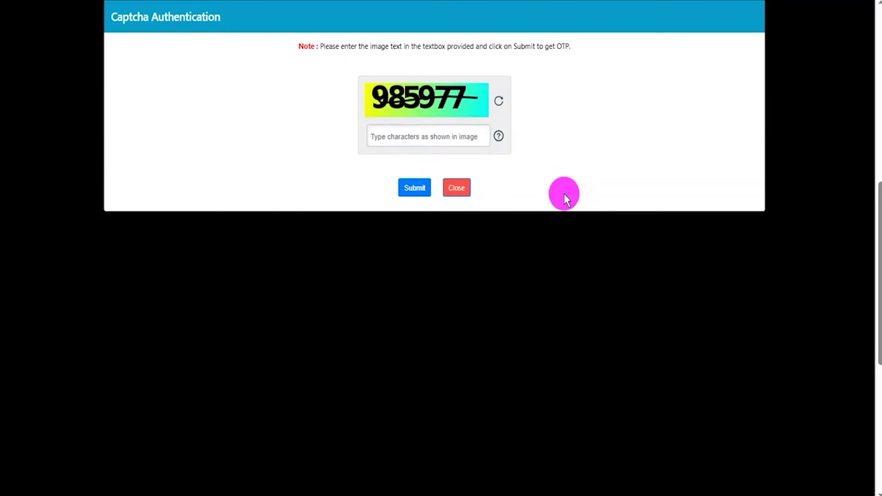
mouse_move(435, 106)
left_mouse_down()
mouse_move(477, 106)
mouse_move(474, 136)
mouse_move(536, 108)
left_mouse_up()
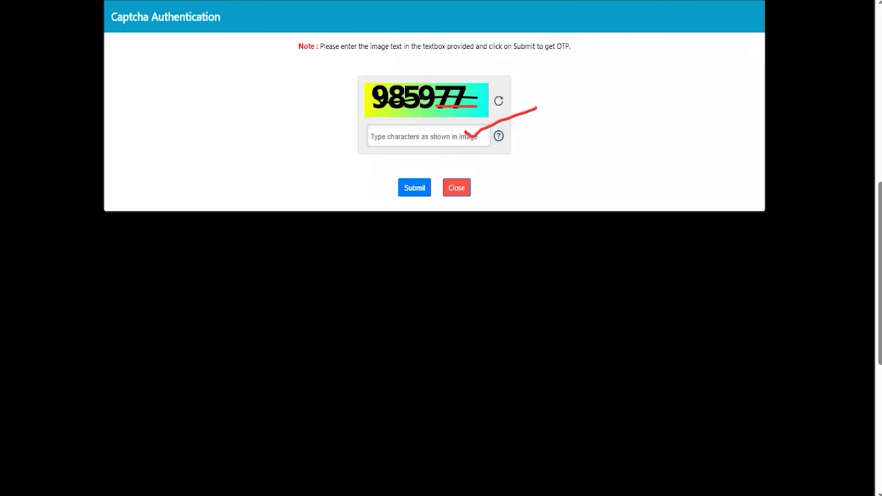
mouse_move(377, 165)
left_mouse_down()
mouse_move(418, 172)
mouse_move(437, 199)
left_mouse_up()
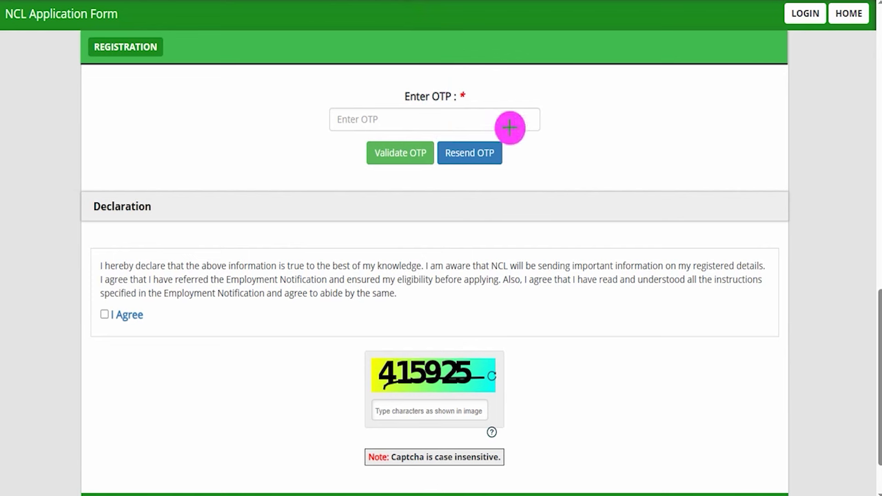
left_click_drag(486, 124, 527, 92)
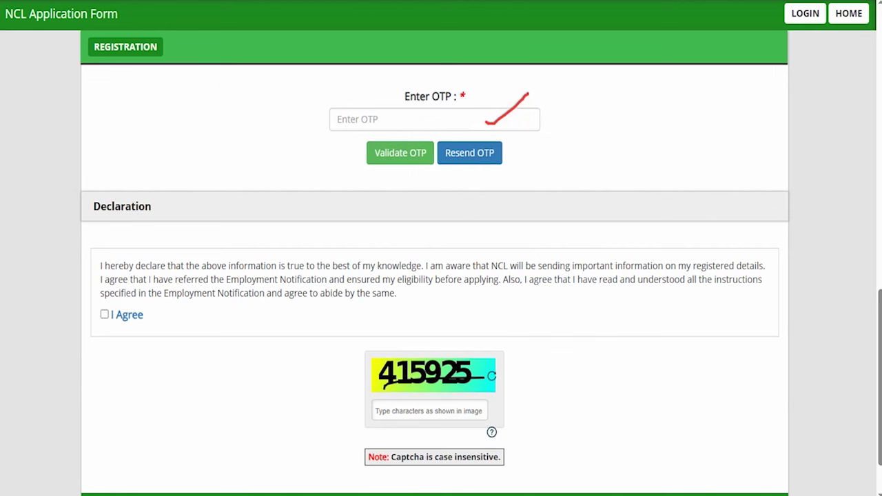
Point out the Validate OTP control with a temporary arrow and accept the declaration by ticking I Agree
left_click_drag(207, 147, 359, 153)
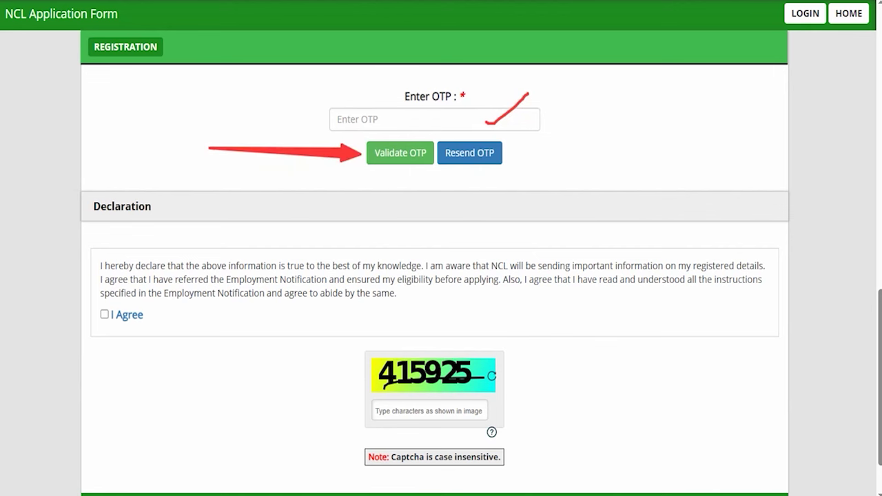
left_click(404, 0)
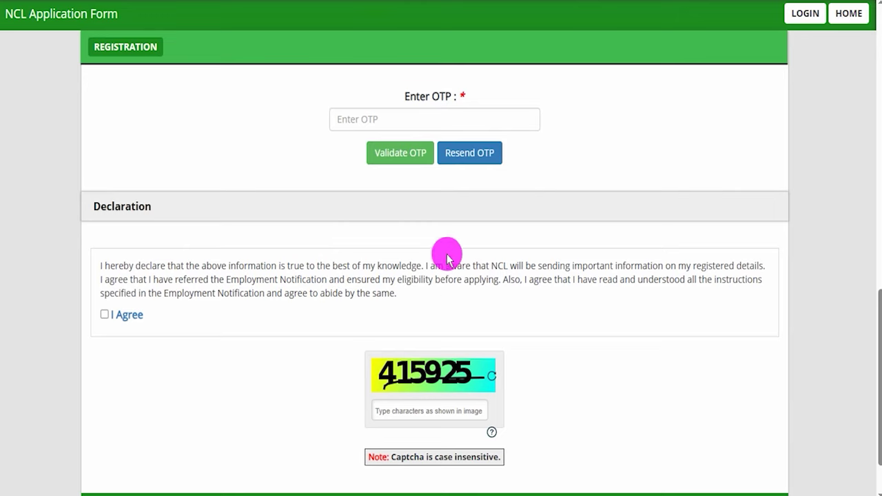
scroll(400, 264, "down", 1)
left_click(104, 246)
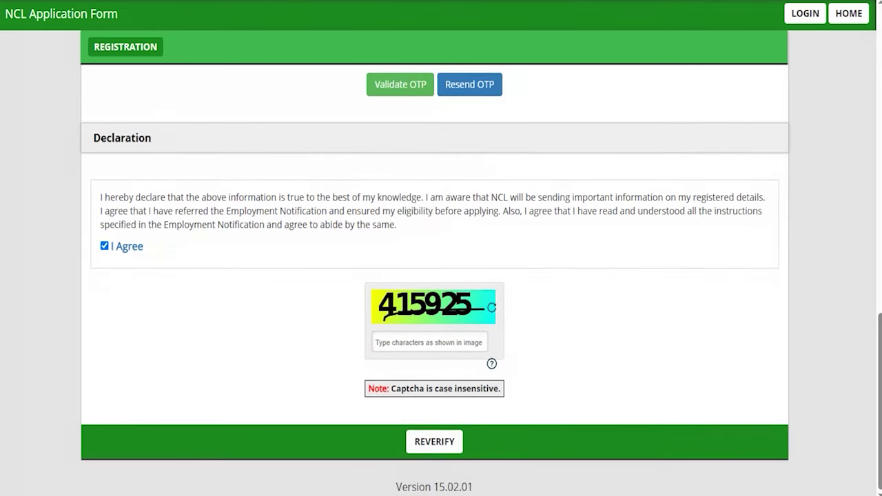
Mark the captcha image and its entry field in red, frame the Reverify control, and reverify the registration details
left_click_drag(433, 320, 487, 313)
left_click_drag(466, 342, 536, 300)
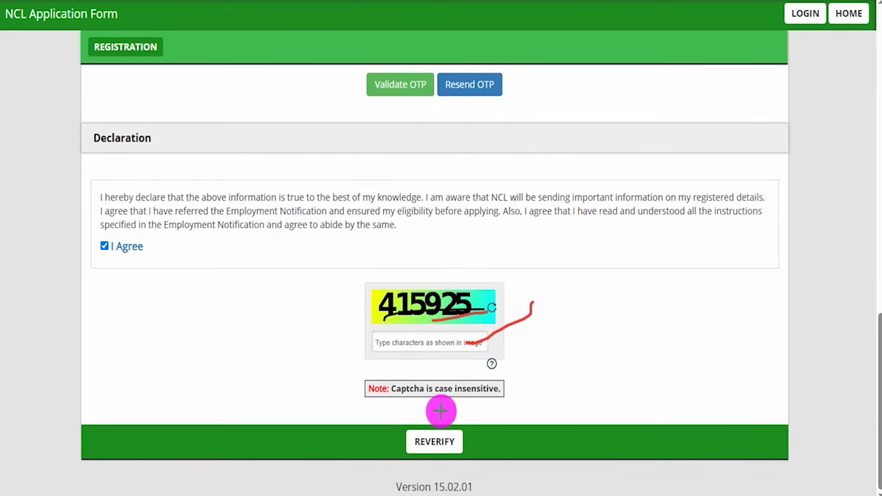
mouse_move(376, 406)
left_mouse_down()
mouse_move(468, 437)
mouse_move(484, 469)
left_mouse_up()
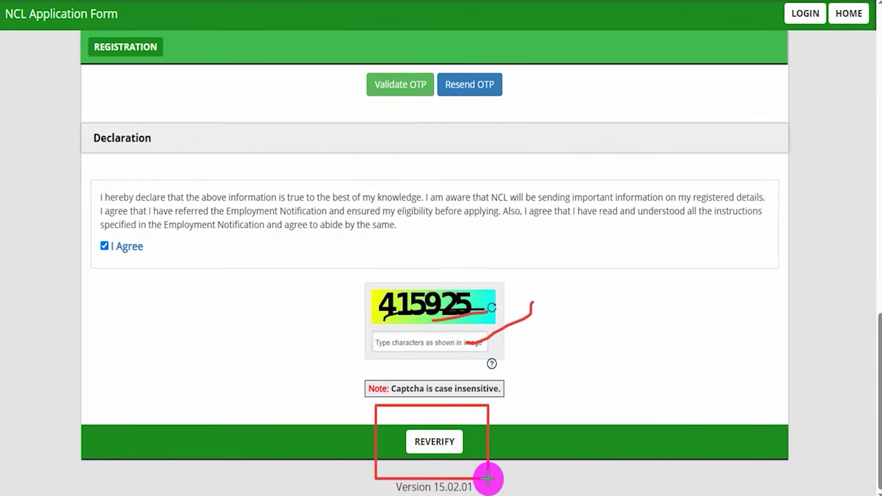
left_click(459, 431)
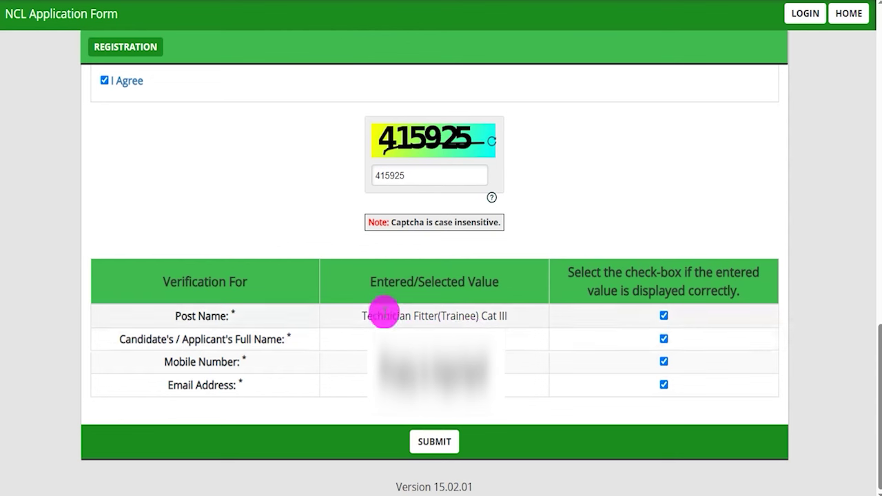
Go through the post name and candidate details in the verification table, frame the Submit control in red, and submit the registration
left_click_drag(379, 315, 441, 317)
left_click(441, 340)
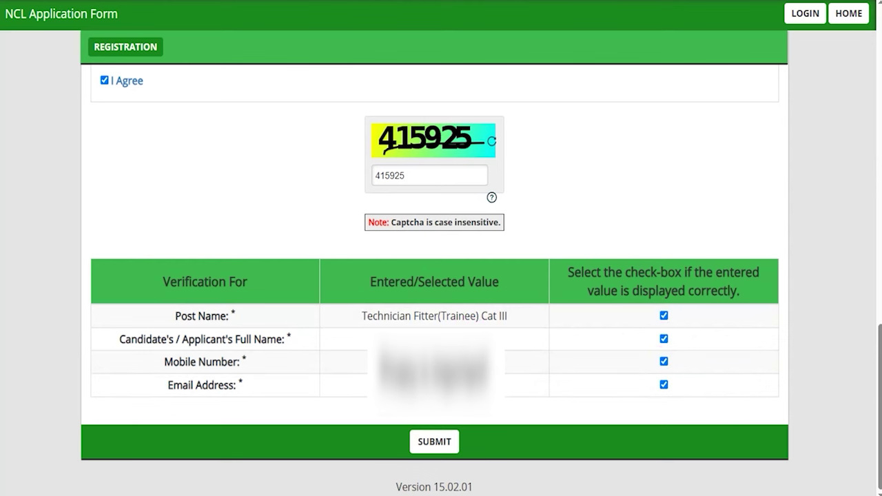
mouse_move(384, 420)
left_mouse_down()
mouse_move(449, 425)
mouse_move(473, 452)
left_mouse_up()
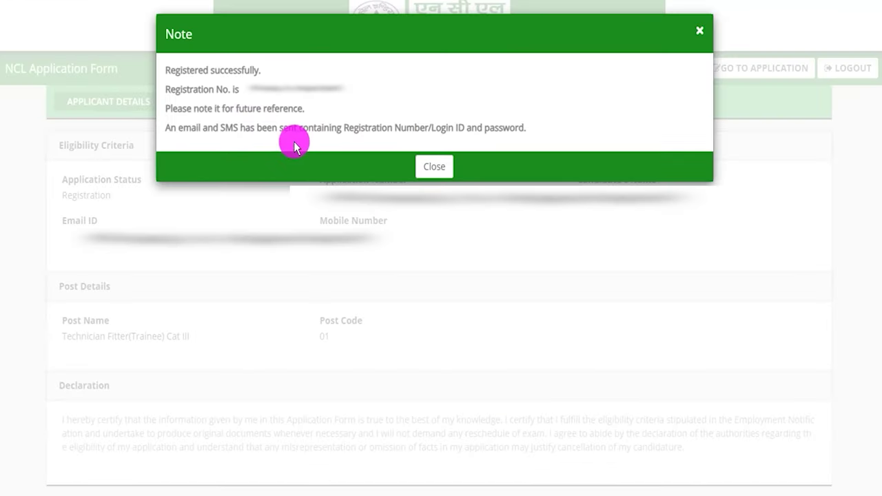
Read the registration note, highlighting its success line, the registration number, and the sentence on the emailed login ID and password
left_click_drag(170, 69, 233, 69)
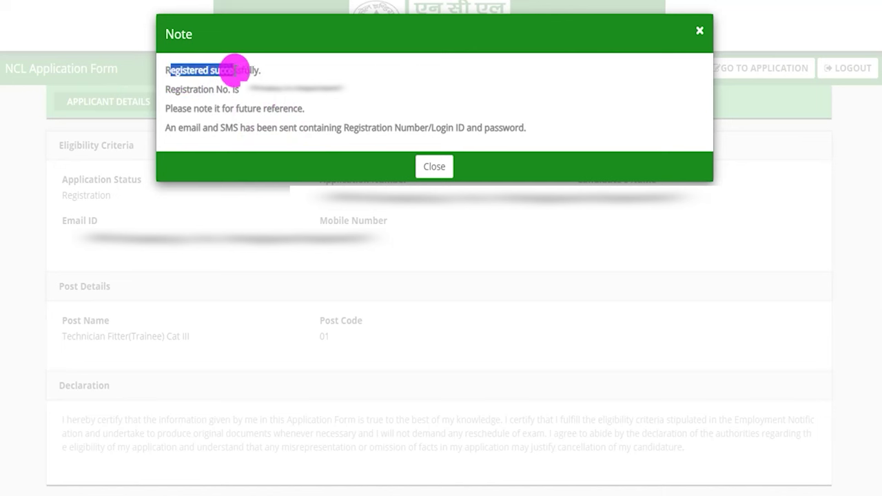
left_click(257, 89)
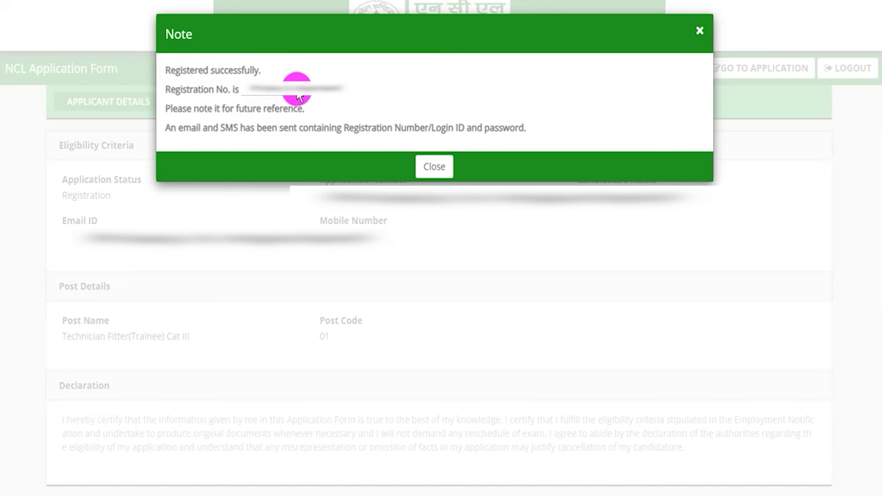
left_click_drag(183, 128, 191, 128)
left_click_drag(288, 131, 520, 130)
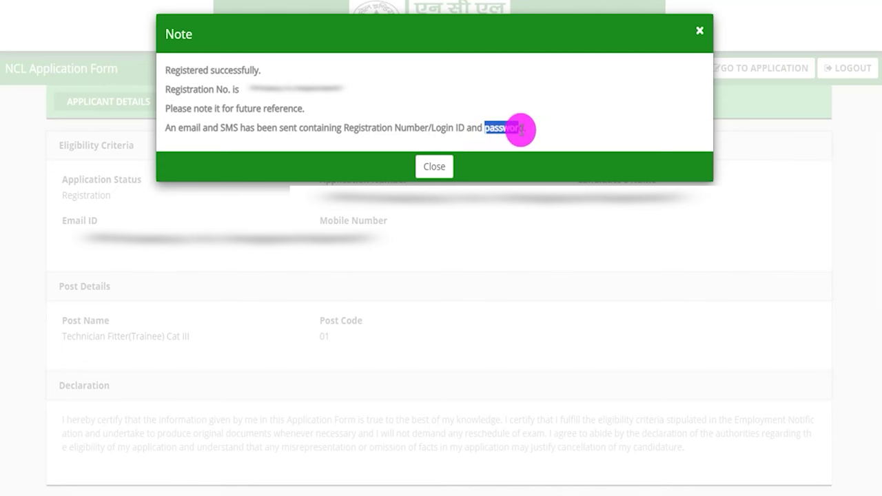
Close the registration note, point an arrow at Go to Application, and open the application form
left_click(441, 171)
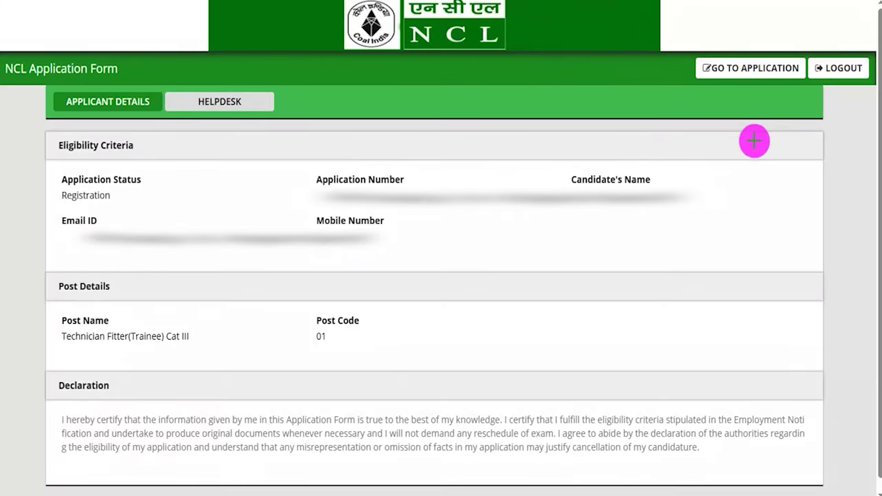
mouse_move(832, 253)
left_mouse_down()
mouse_move(744, 103)
mouse_move(744, 83)
left_mouse_up()
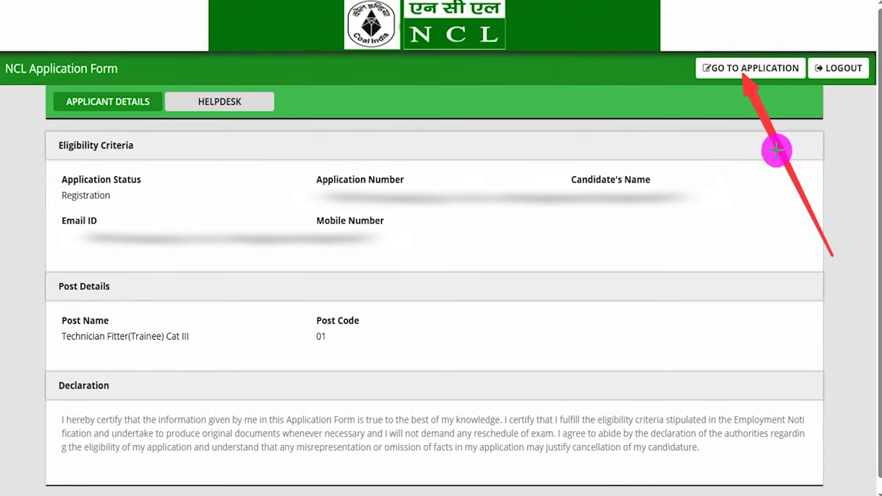
left_click(750, 68)
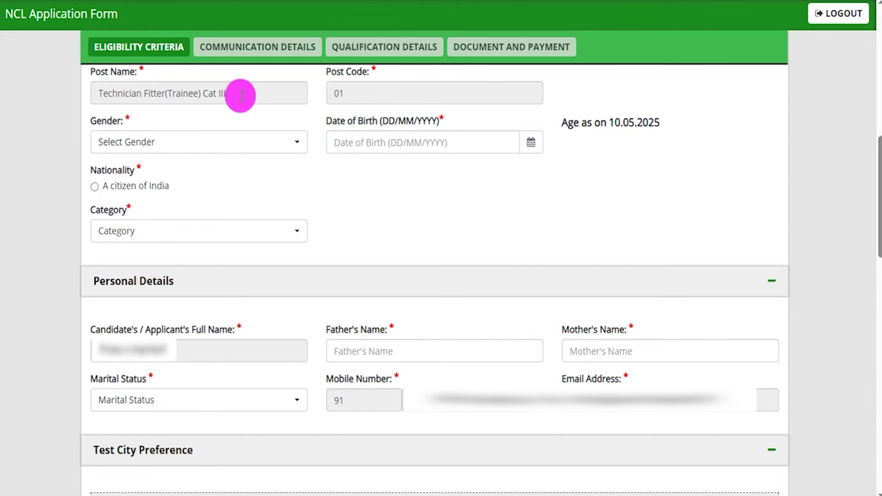
In the eligibility criteria, set gender to Male, nationality to A citizen of India and category to SC, pointing out the date of birth picker
left_click(182, 146)
left_click(133, 218)
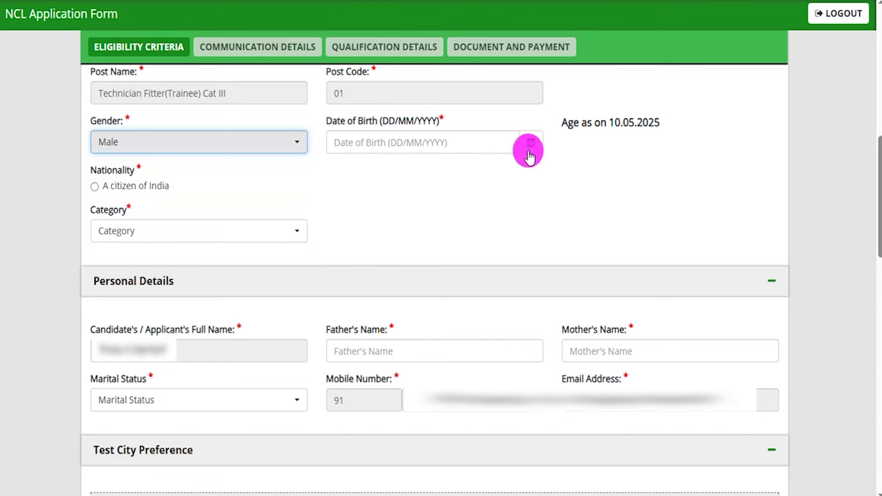
left_click(530, 143)
left_click(502, 181)
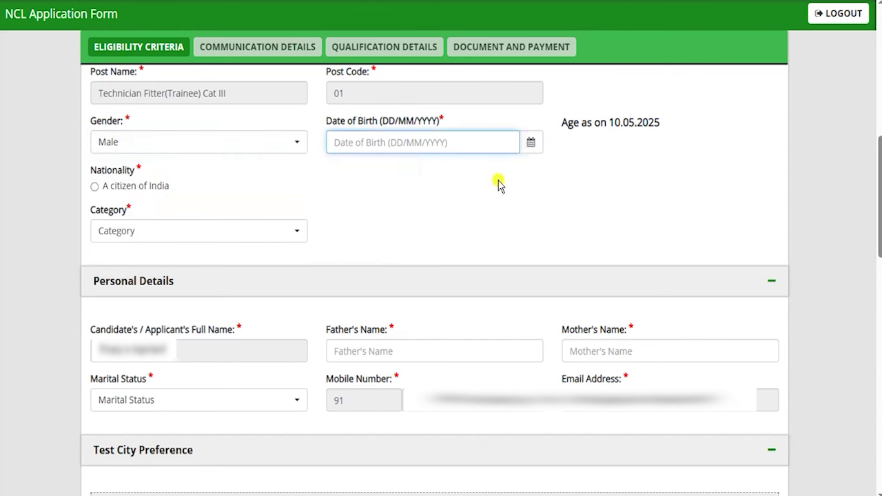
left_click(95, 187)
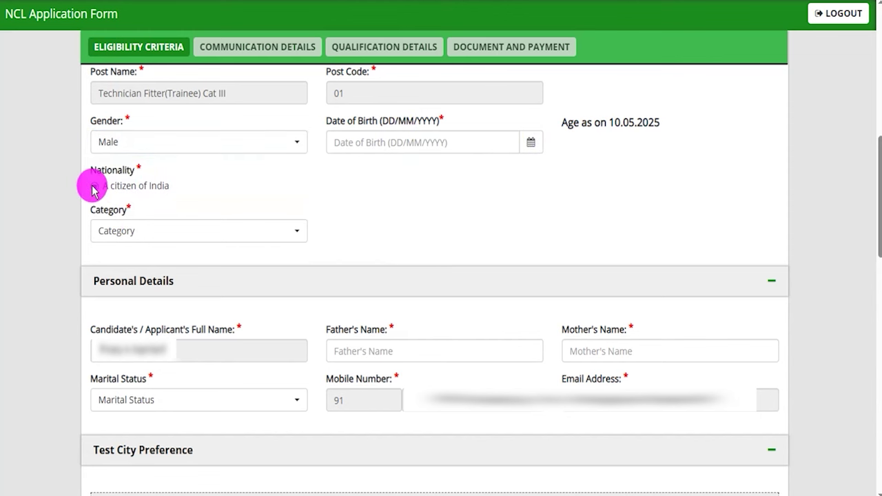
left_click(133, 232)
left_click(122, 356)
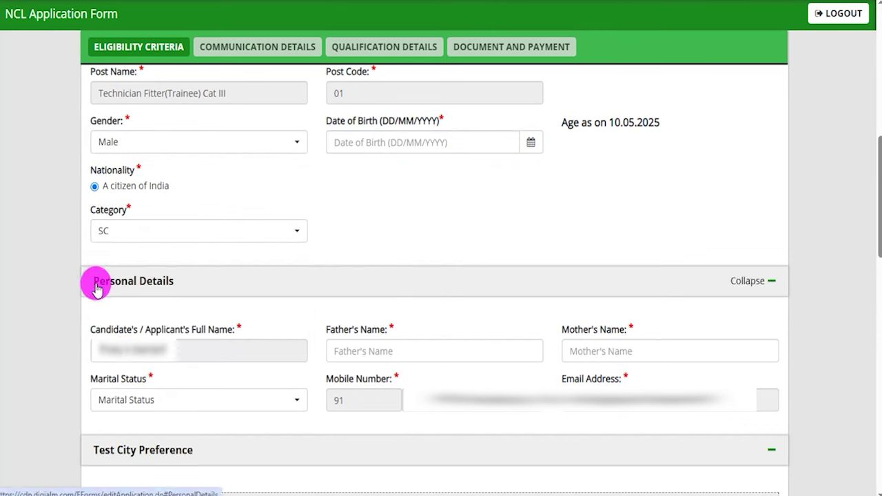
Point out the father's and mother's name fields in the personal details and set the marital status to Unmarried
left_click_drag(339, 331, 380, 336)
left_click(361, 351)
left_click(600, 331)
left_click(599, 351)
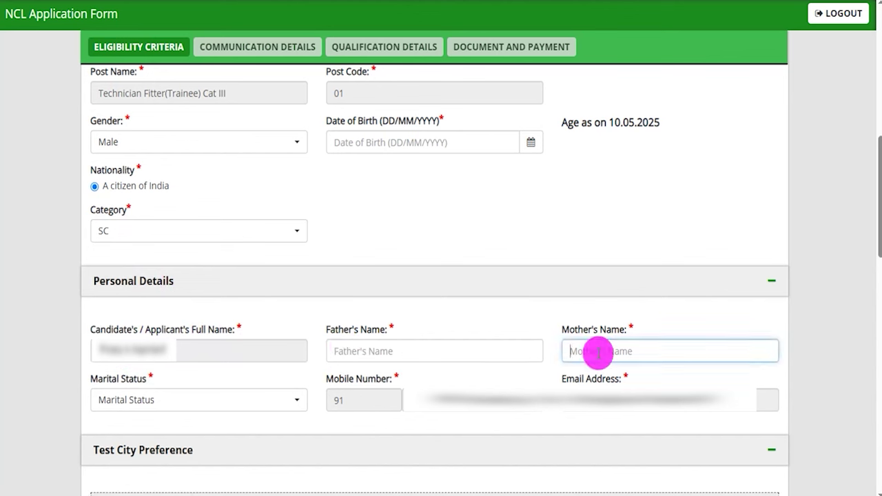
left_click(174, 390)
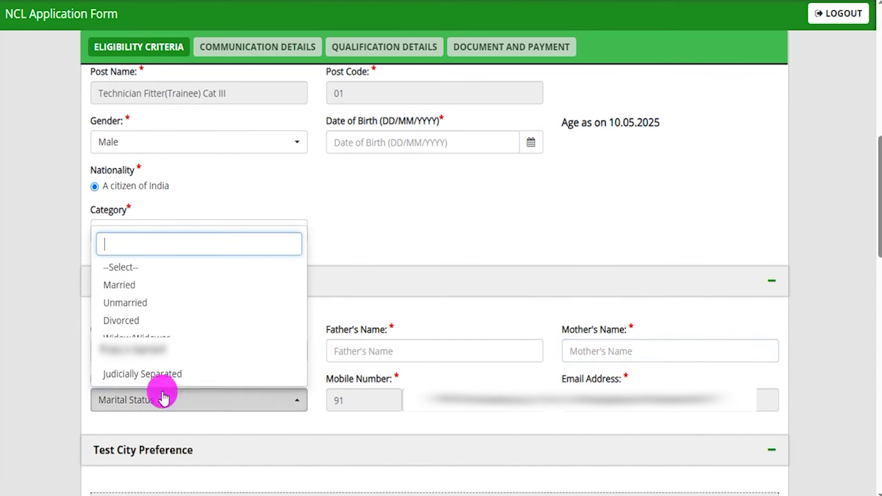
left_click(127, 303)
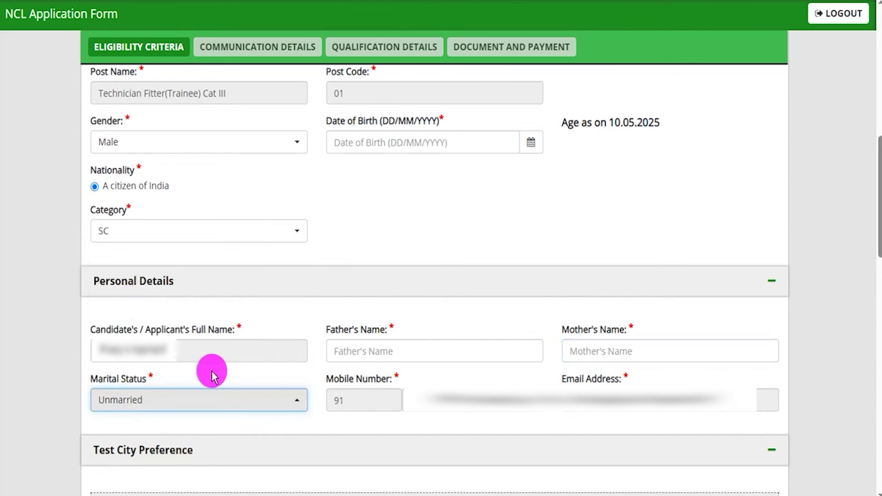
left_click(420, 431)
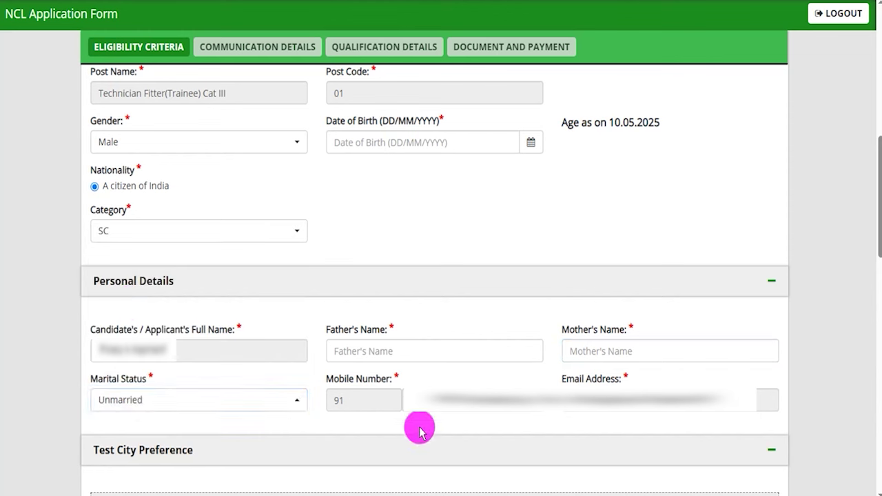
Review the test city preference section and set preferred test cities 1 to 3 to Jamshedpur, Dhanbad and Lucknow
scroll(422, 414, "down", 5)
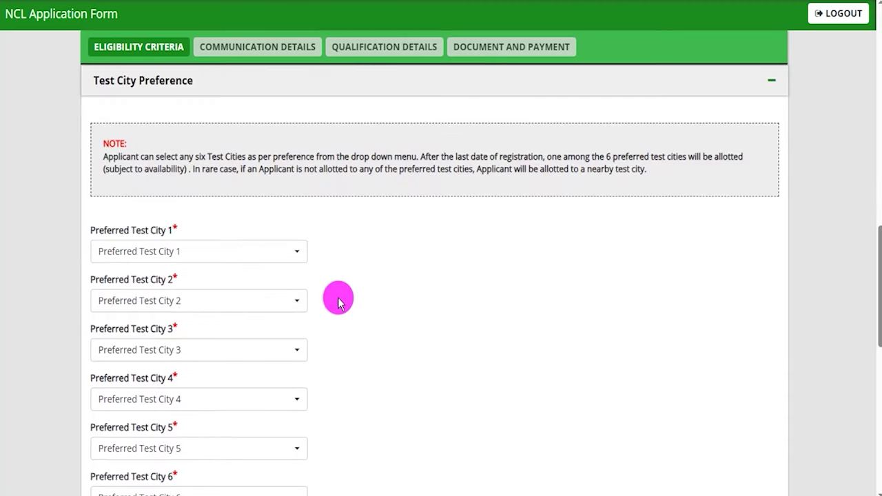
scroll(337, 303, "down", 2)
scroll(338, 303, "up", 2)
scroll(340, 301, "down", 1)
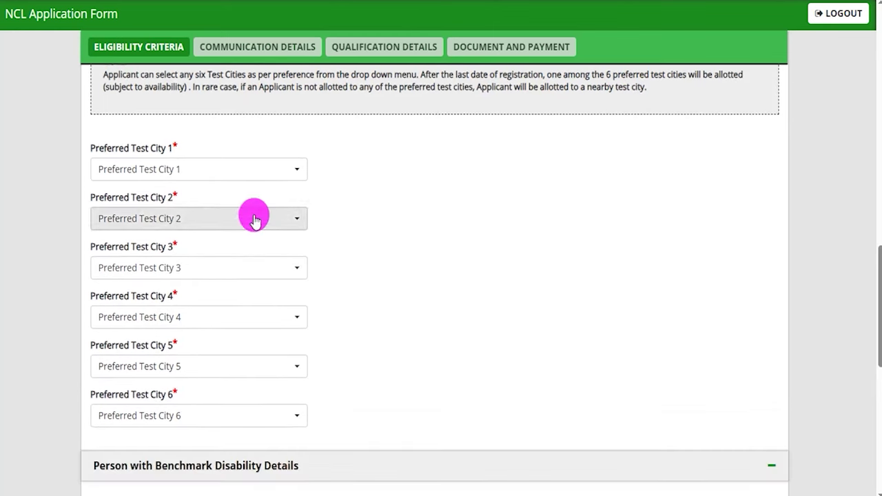
left_click(217, 169)
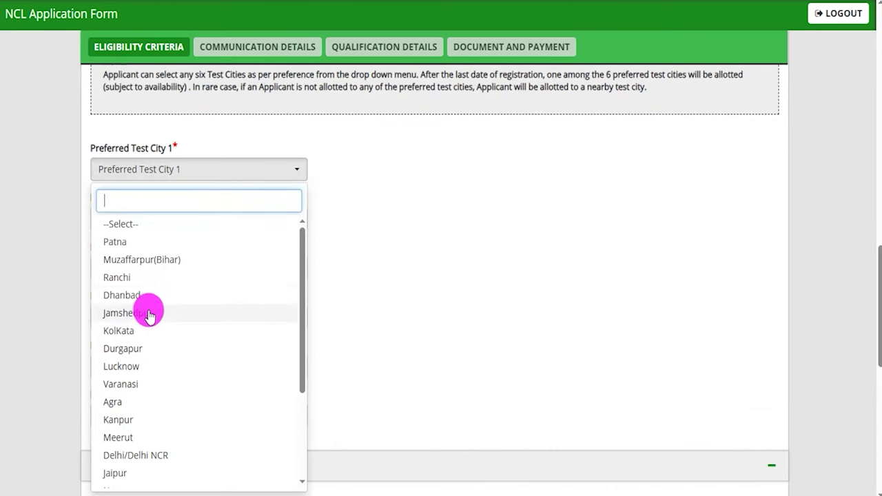
left_click(148, 314)
left_click(206, 221)
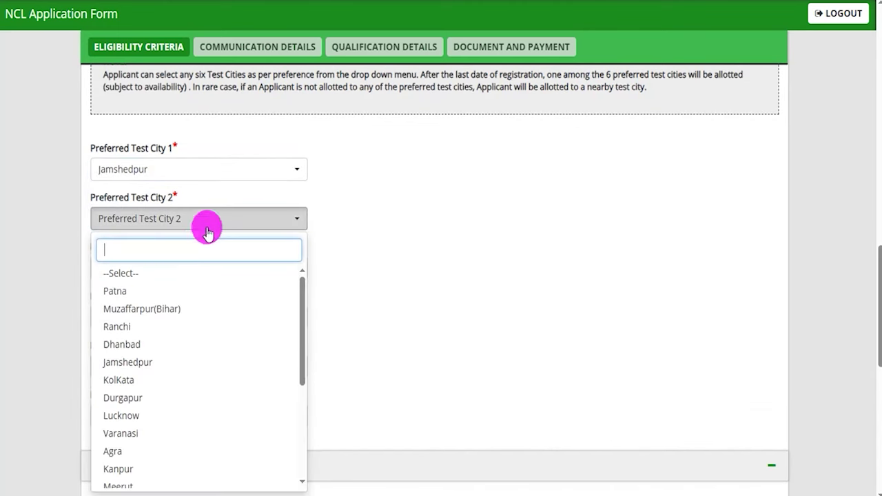
left_click(137, 351)
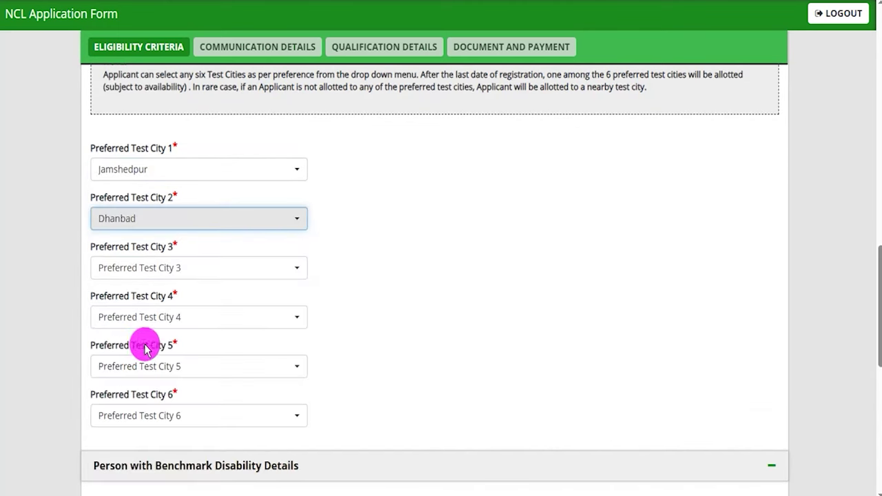
left_click(196, 274)
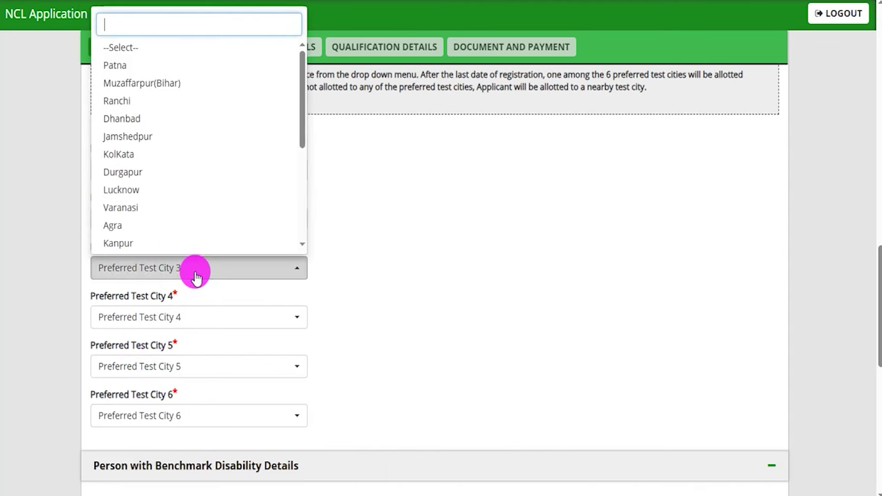
left_click(165, 187)
Set preferred test city 4 to Varanasi and preferred test city 5 to Meerut
scroll(155, 303, "down", 1)
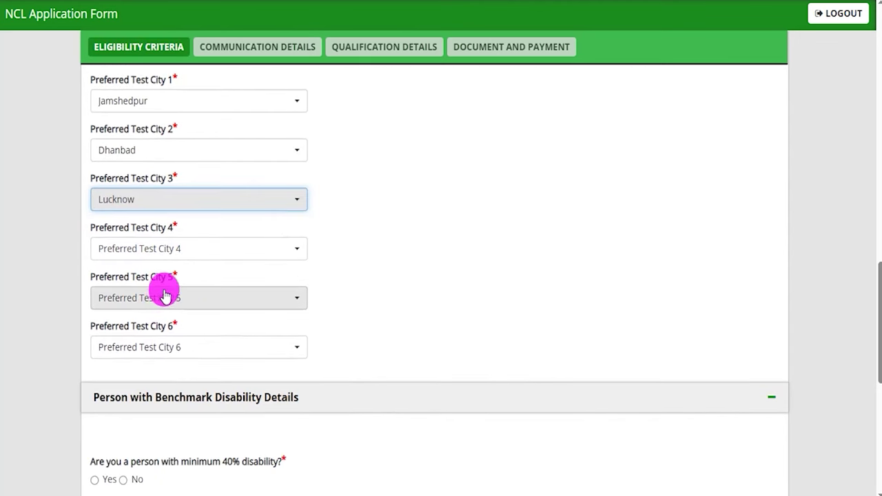
left_click(165, 250)
left_click(140, 374)
left_click(542, 43)
left_click(190, 248)
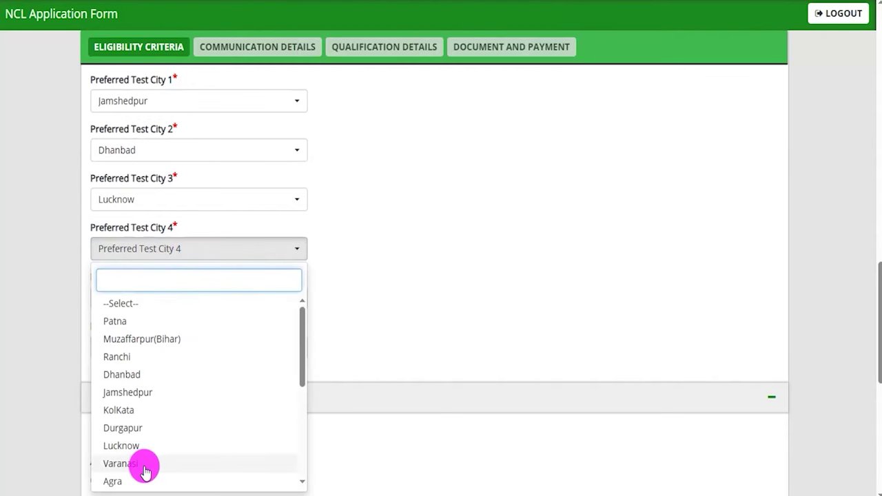
left_click(146, 463)
left_click(166, 297)
left_click(168, 262)
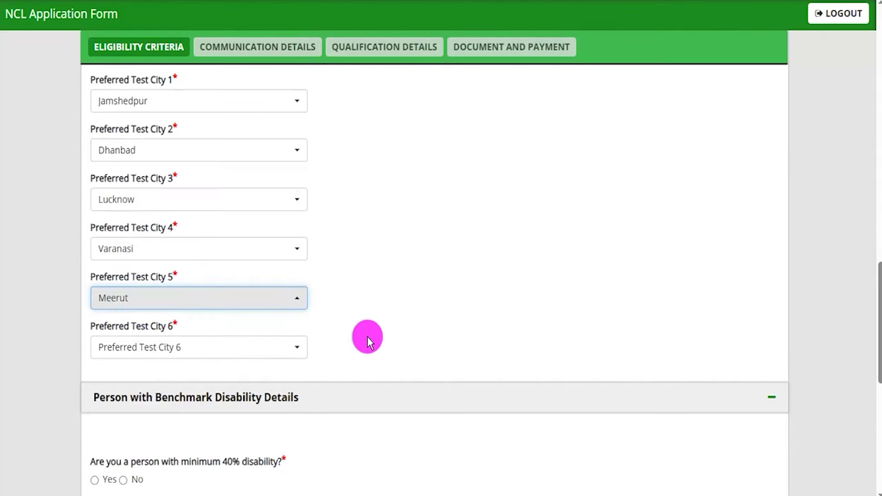
Answer Yes to the minimum 40% disability question and look through the disability type and percentage options
scroll(365, 340, "down", 3)
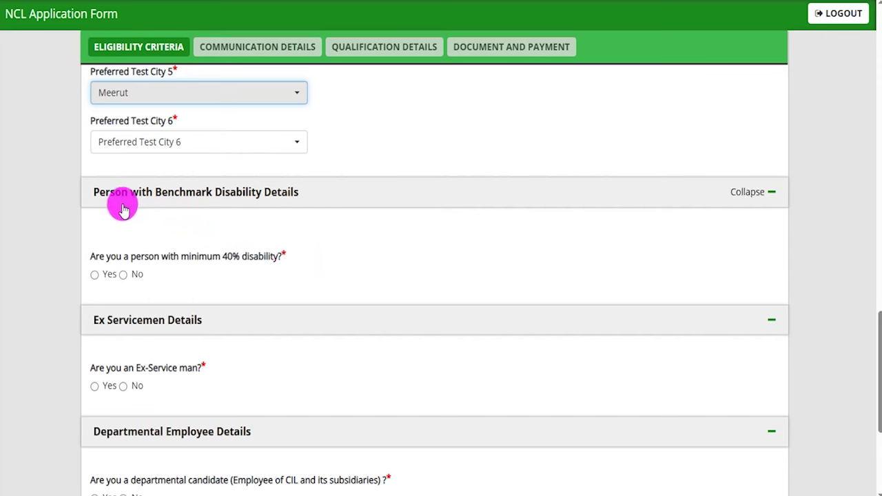
left_click(94, 275)
scroll(163, 361, "down", 2)
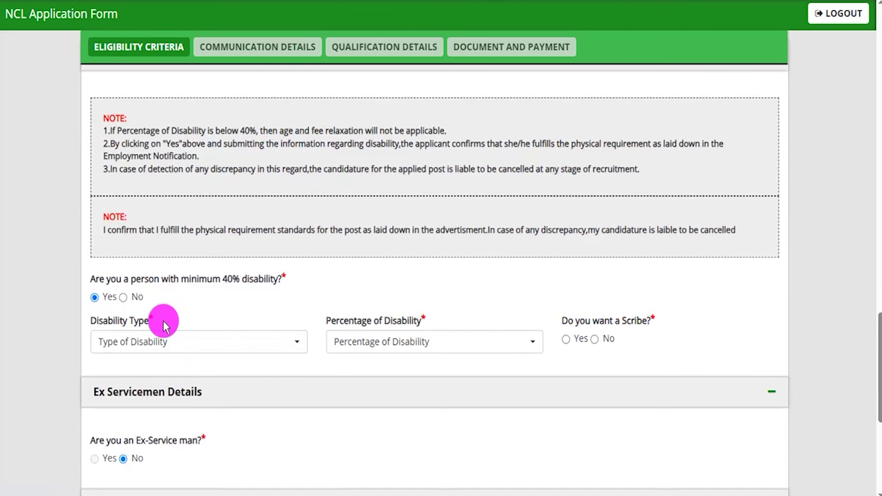
left_click(170, 345)
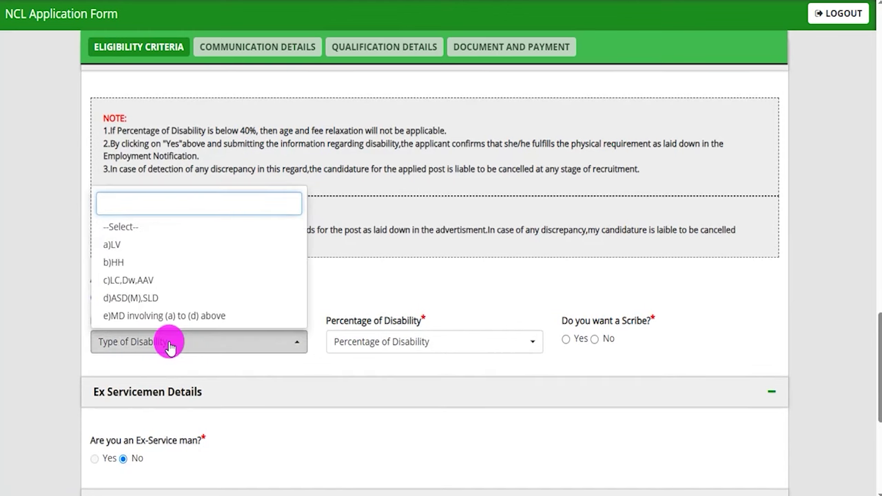
left_click(170, 344)
left_click(406, 350)
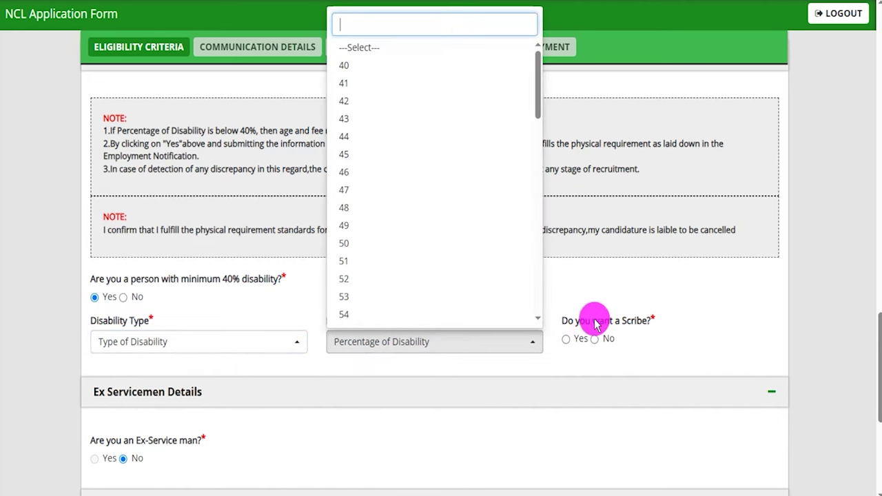
Answer Yes to the scribe question, review the own-scribe and NCL-provided options, and set the minimum 40% disability answer to No
left_click_drag(585, 321, 611, 325)
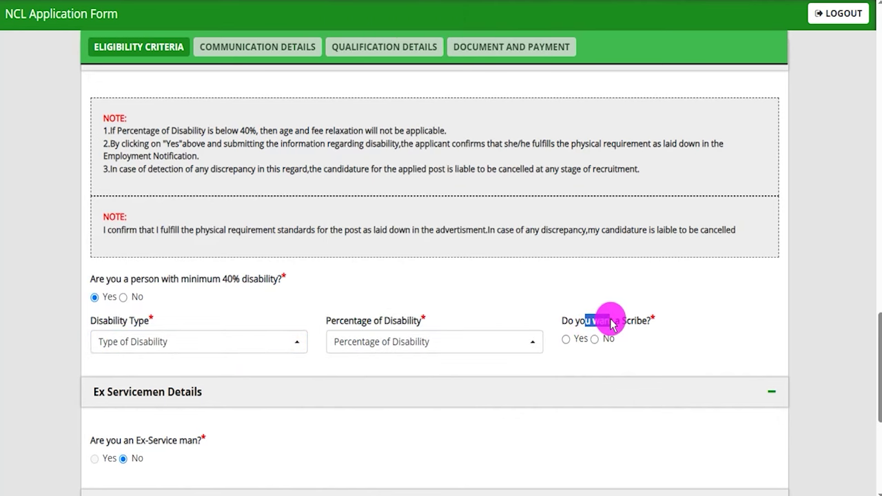
left_click(565, 339)
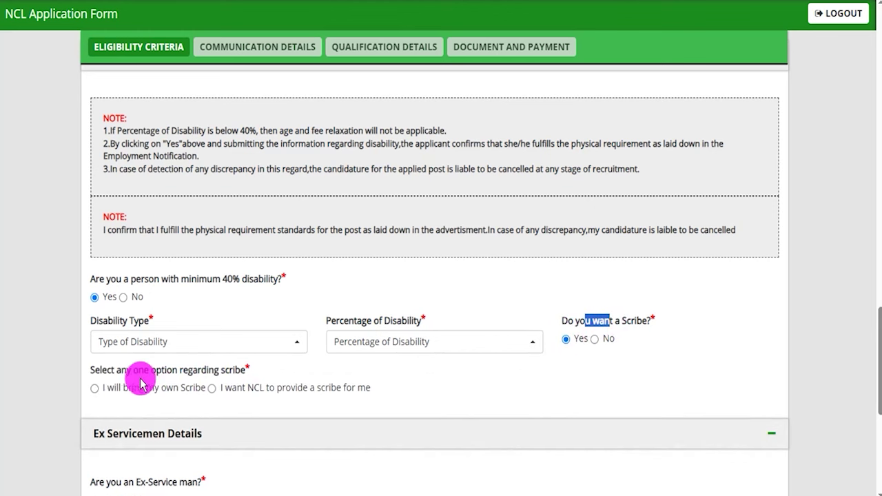
left_click_drag(112, 373, 164, 373)
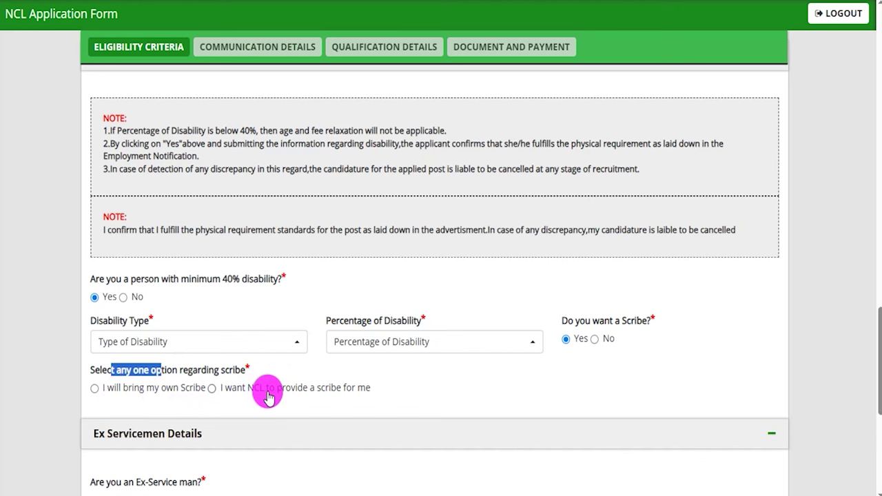
left_click(123, 297)
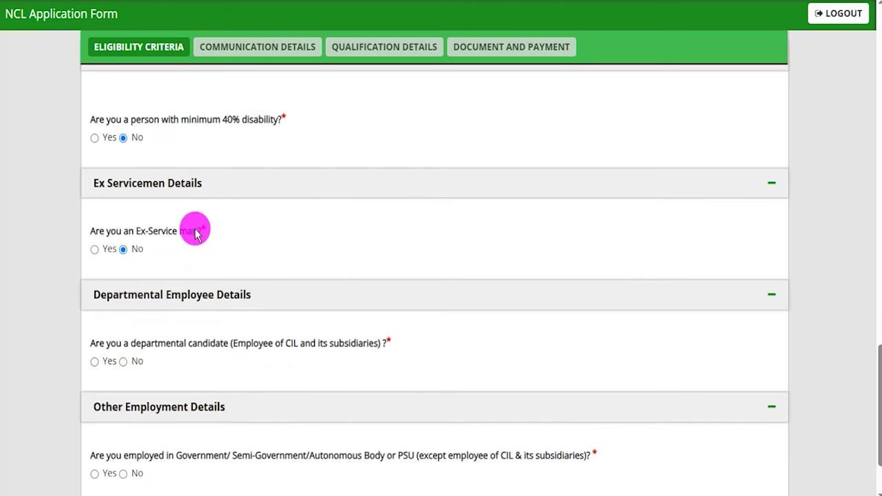
Answer Yes to the ex-serviceman question to view the joining and relieving date fields, and return the answer to No
left_click(96, 250)
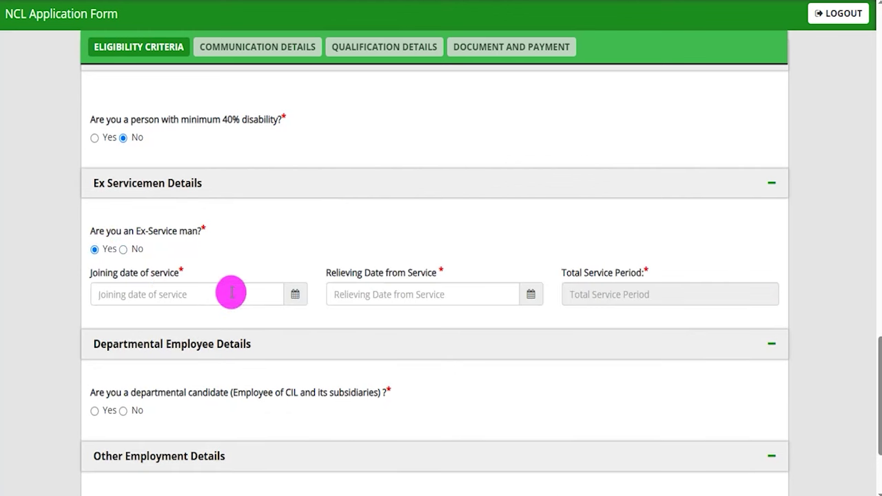
left_click(293, 297)
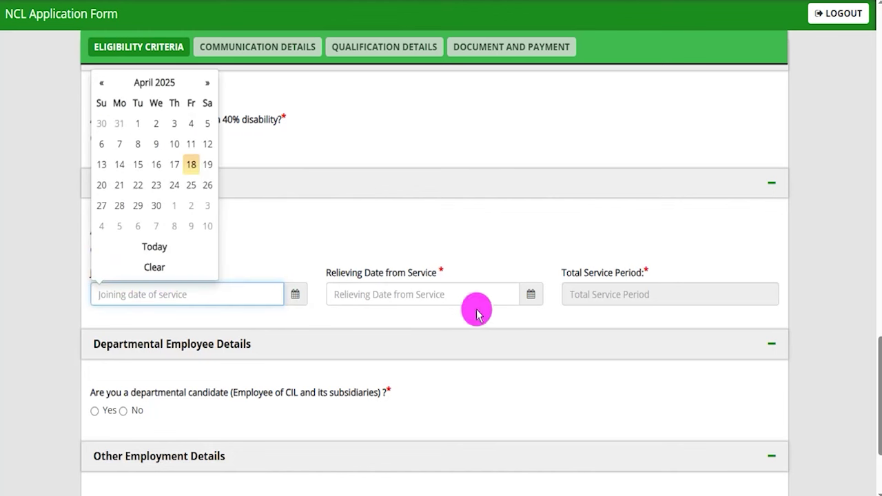
left_click(530, 296)
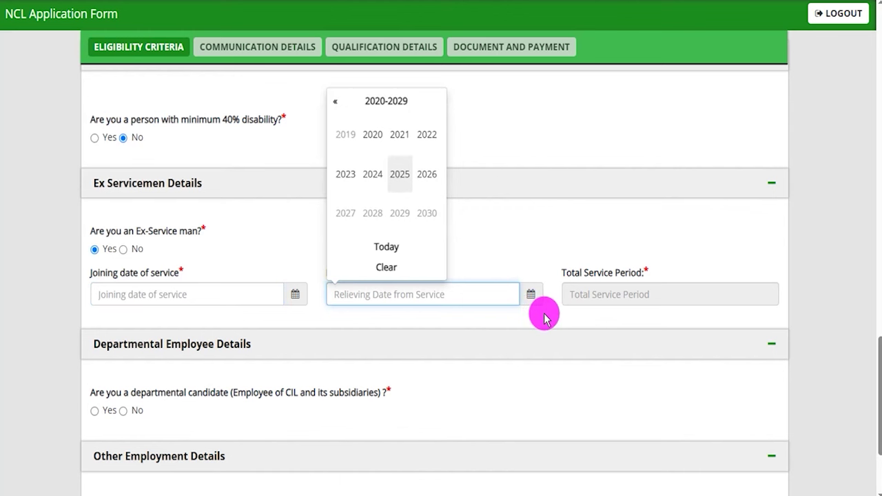
left_click(543, 316)
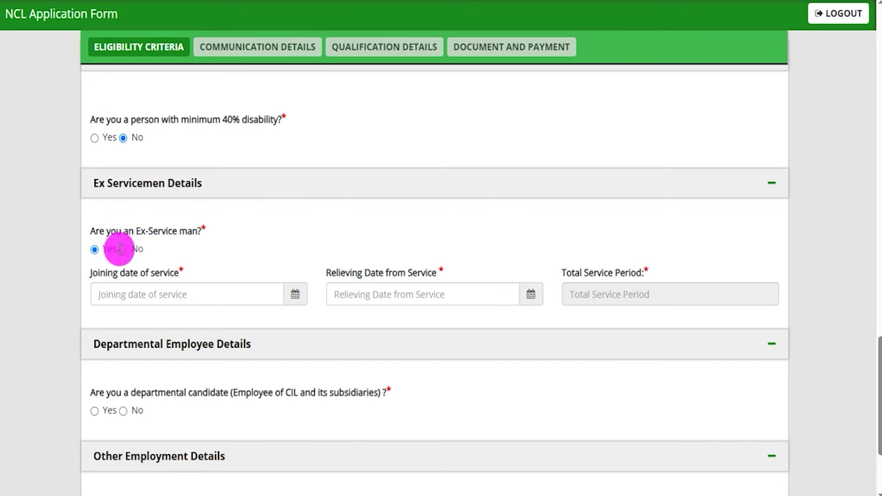
left_click(123, 248)
Review the subsidiary, designation and joining date fields for departmental candidates, and answer No to being a departmental candidate
scroll(227, 290, "down", 1)
scroll(231, 298, "down", 1)
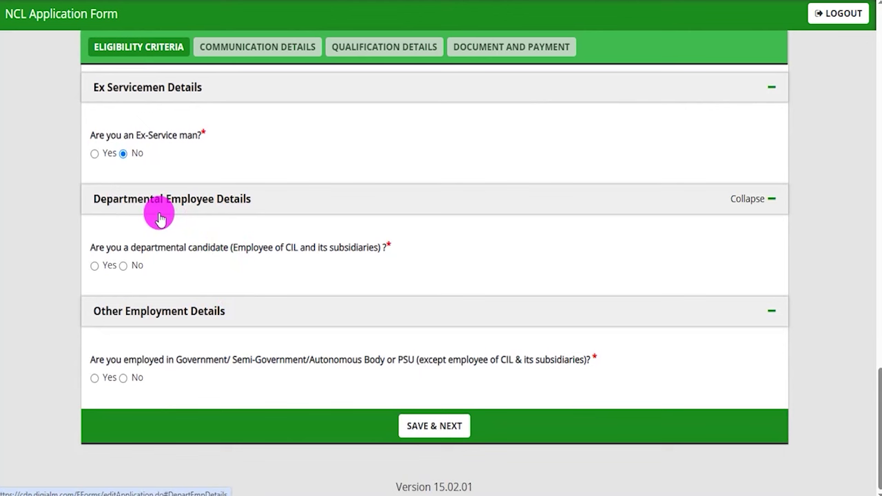
left_click(94, 265)
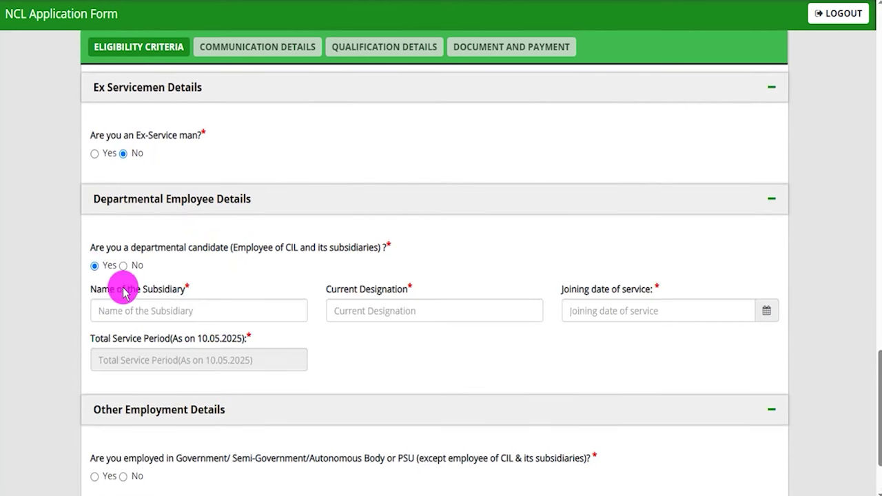
left_click_drag(116, 289, 162, 289)
left_click_drag(348, 289, 387, 290)
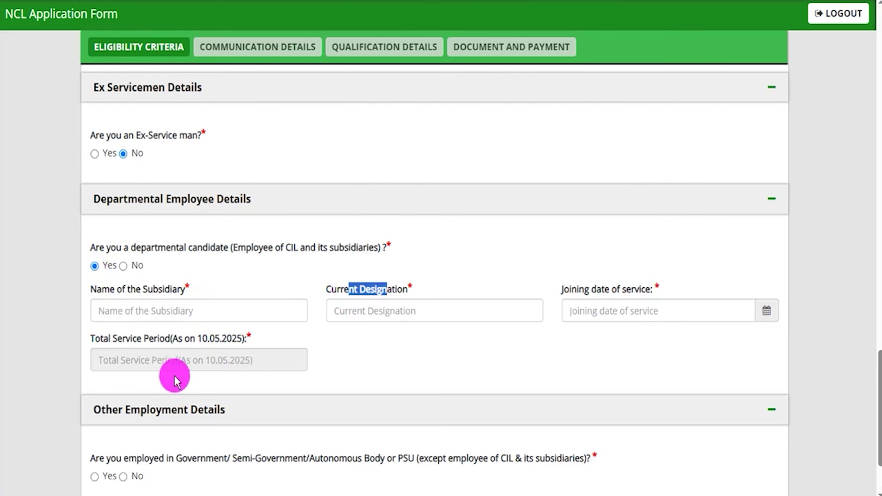
left_click(124, 267)
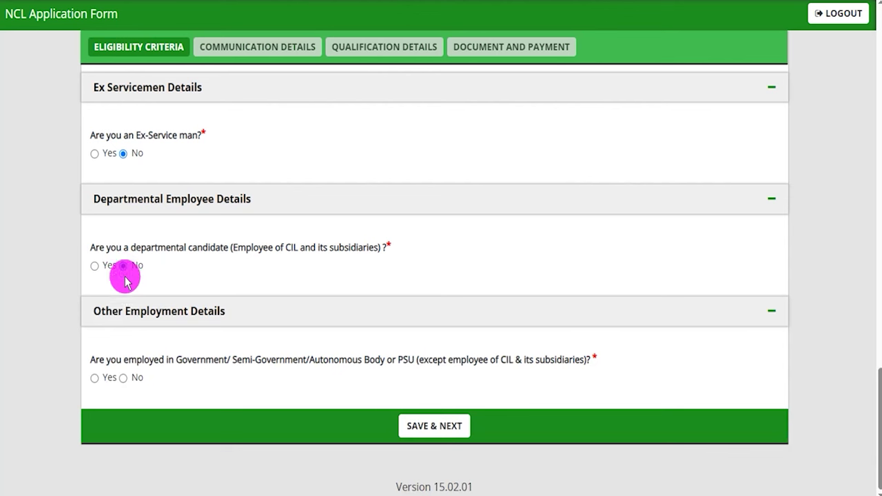
Review the organisation and designation fields, answer No to other government or PSU employment, and save the eligibility criteria section
left_click_drag(206, 360, 394, 363)
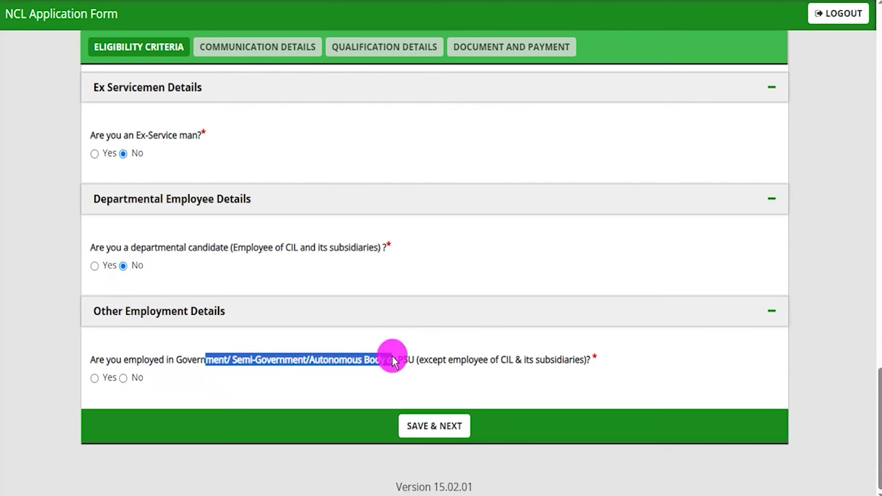
left_click(94, 377)
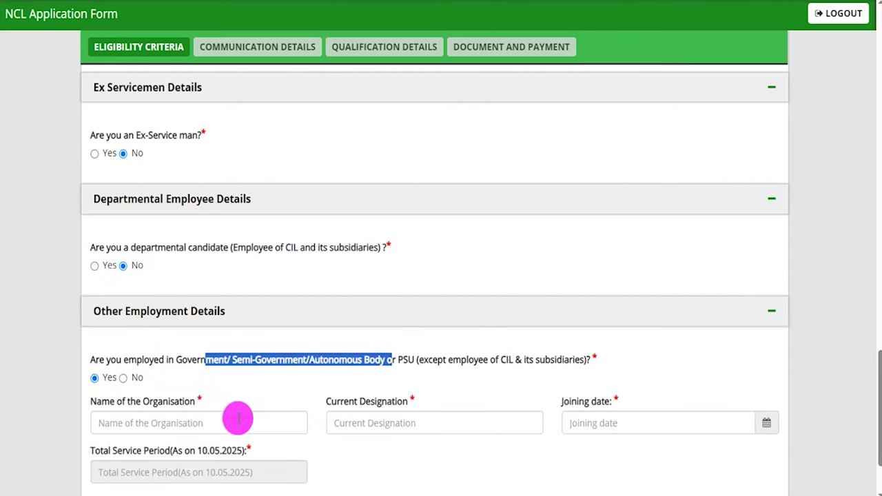
scroll(238, 418, "down", 1)
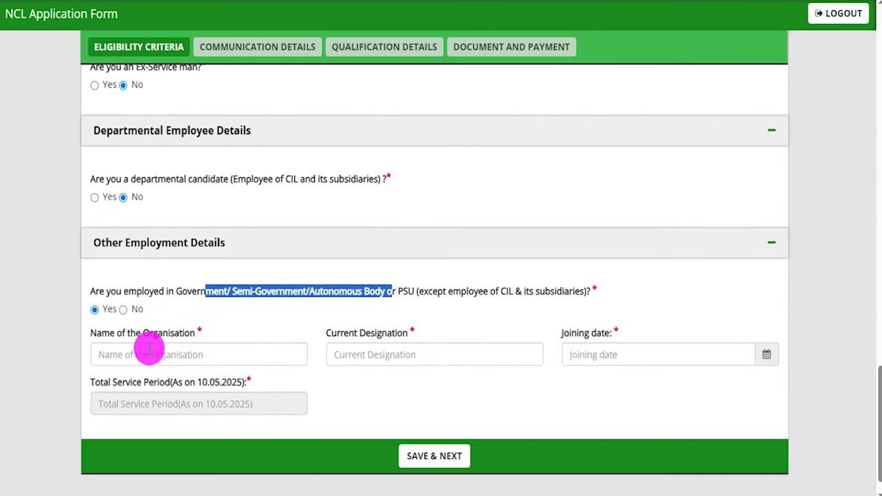
left_click(149, 349)
left_click_drag(346, 333, 378, 334)
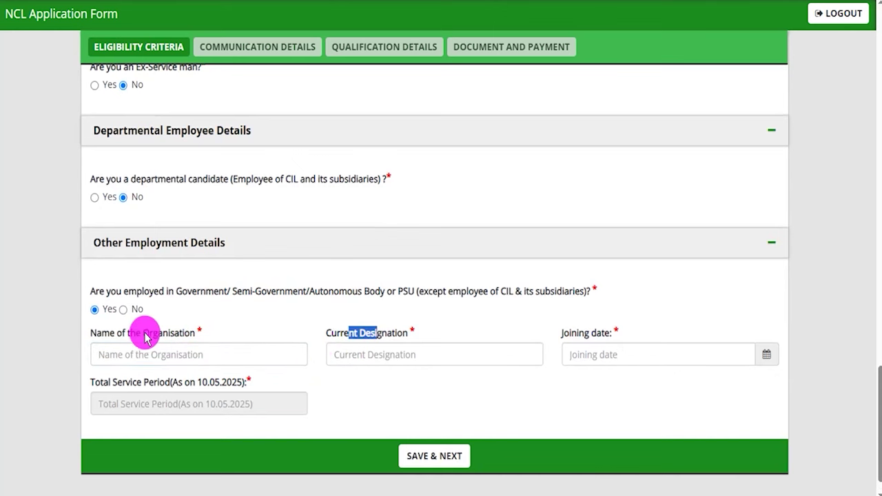
left_click(124, 311)
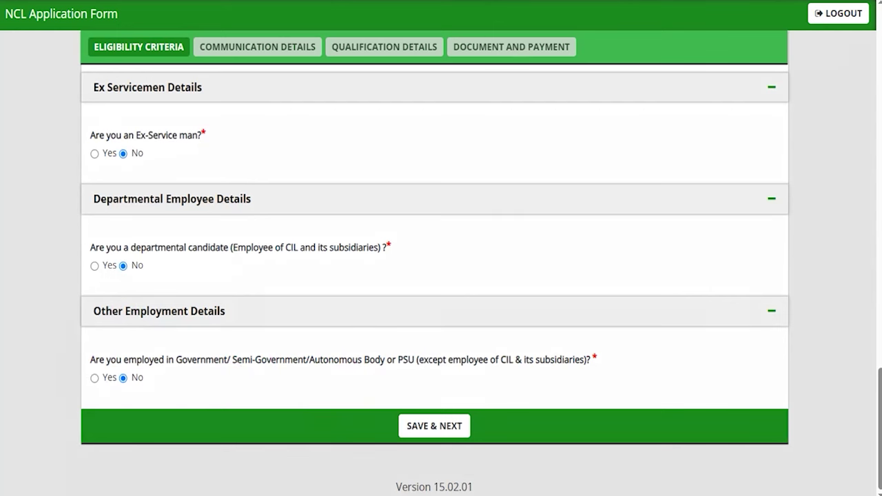
left_click_drag(691, 365, 481, 423)
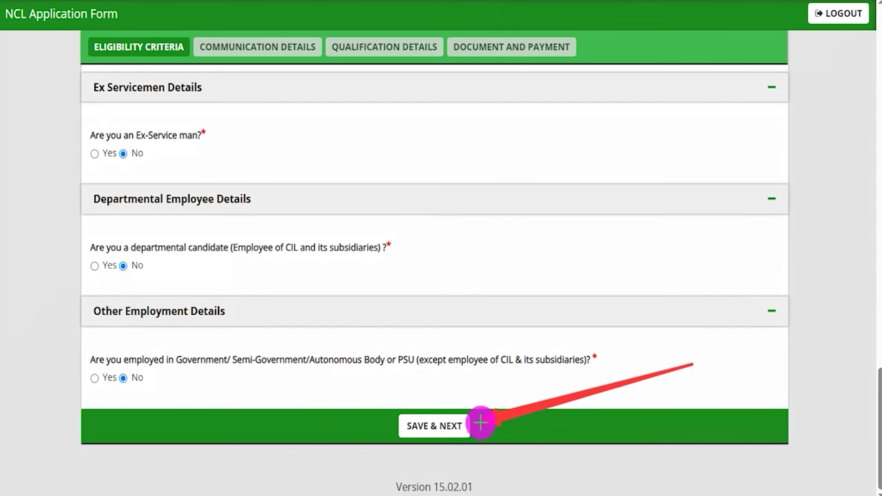
left_click(463, 427)
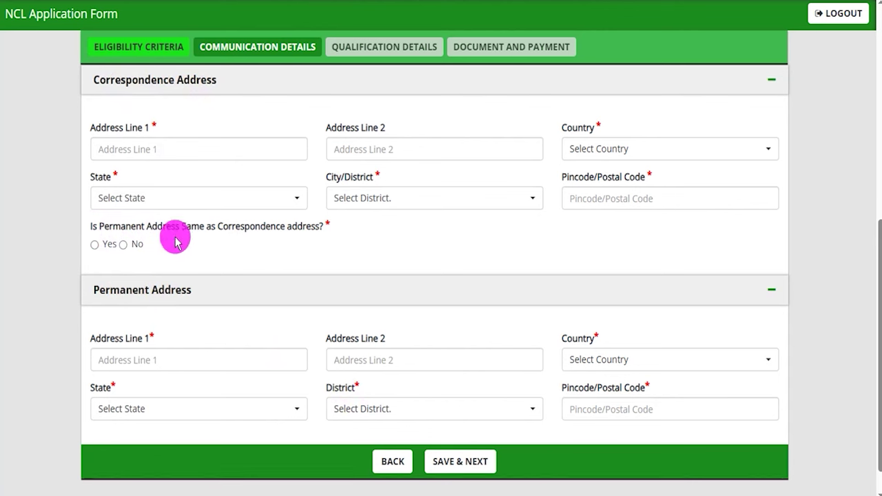
Mark the permanent address as the same as the correspondence address and save the communication details
left_click(95, 245)
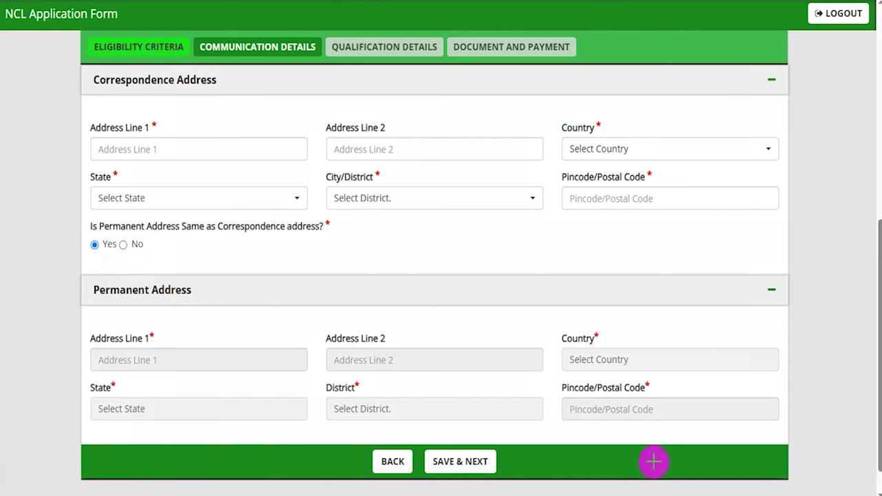
left_click(492, 468)
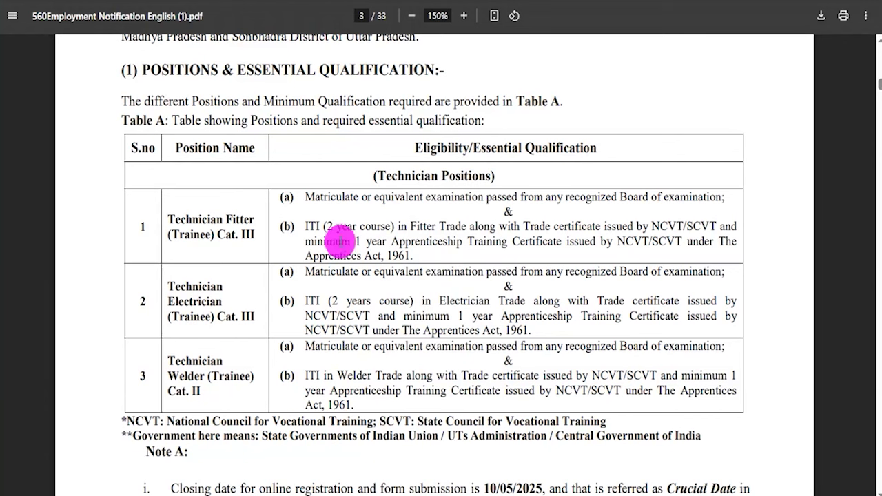
Examine the essential qualifications for the Technician Fitter, Electrician and Welder positions in Table A of the employment notification PDF
double_click(184, 217)
left_click_drag(331, 198, 565, 198)
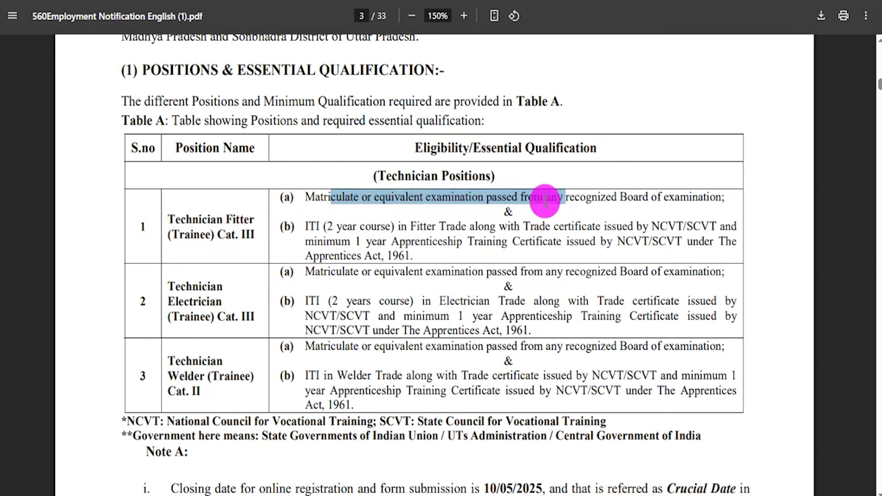
left_click_drag(307, 227, 459, 222)
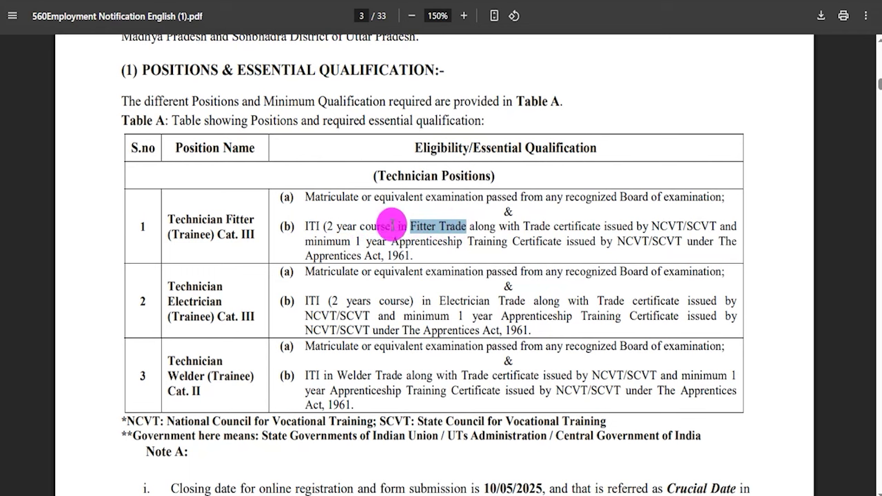
left_click_drag(178, 287, 205, 303)
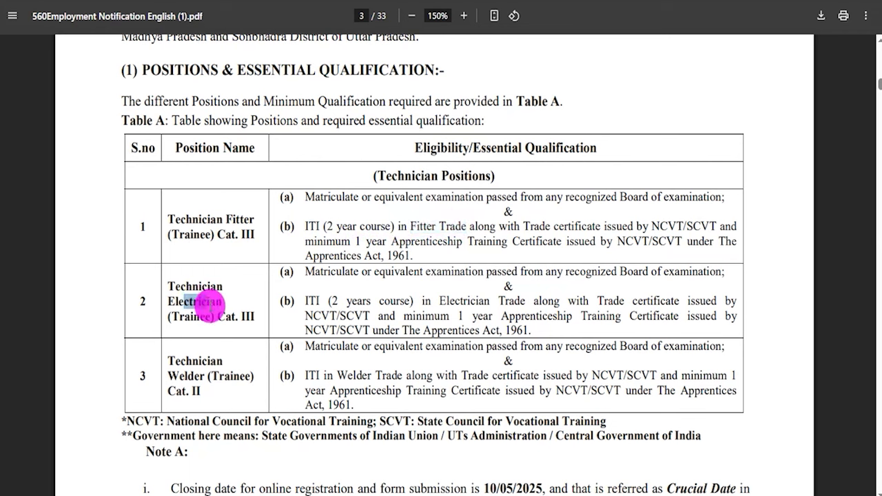
left_click_drag(305, 301, 508, 300)
left_click_drag(177, 359, 200, 374)
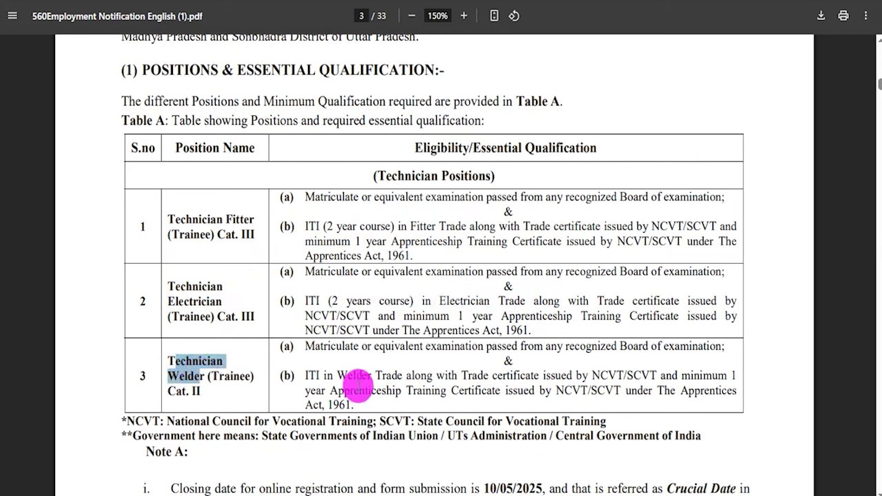
left_click_drag(355, 345, 475, 348)
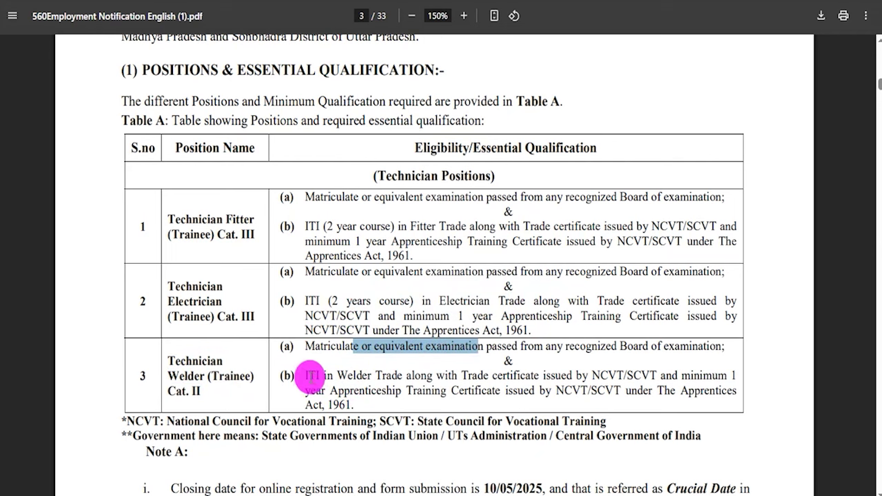
left_click(312, 375)
left_click_drag(331, 370, 402, 375)
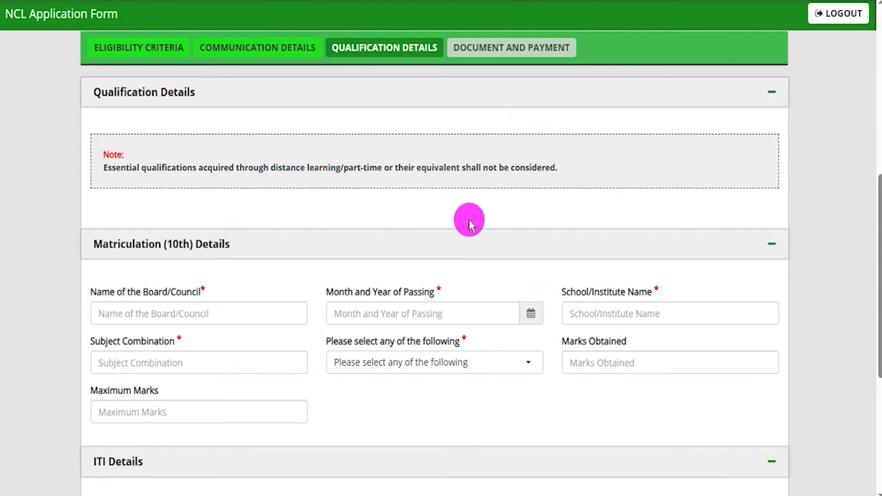
Enter CBSE as the matriculation board and point out the passing date, school name and subject combination fields
scroll(469, 224, "down", 2)
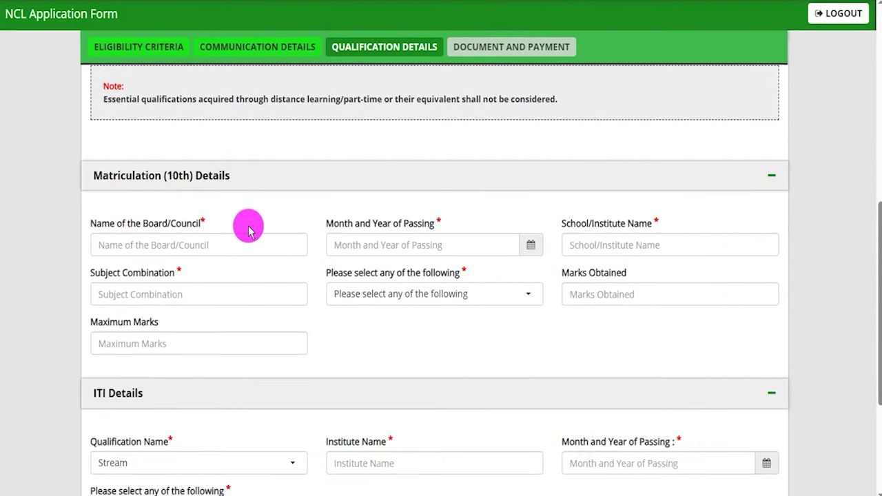
left_click(183, 241)
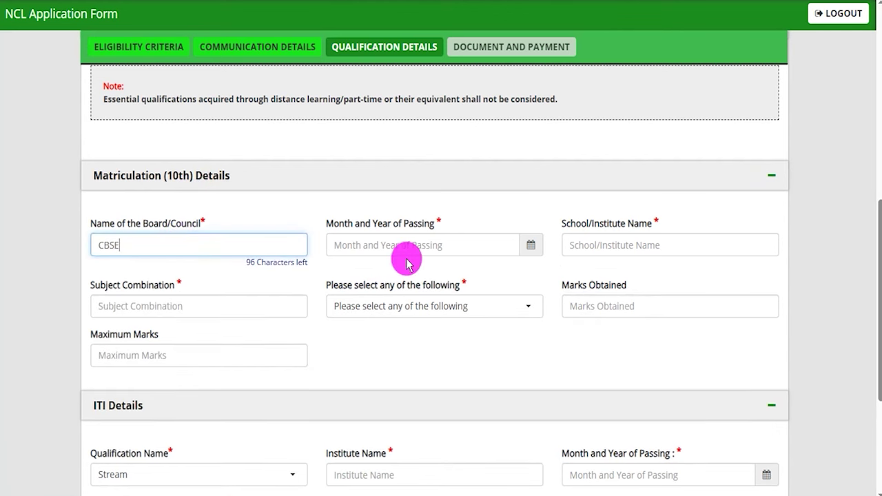
left_click(529, 246)
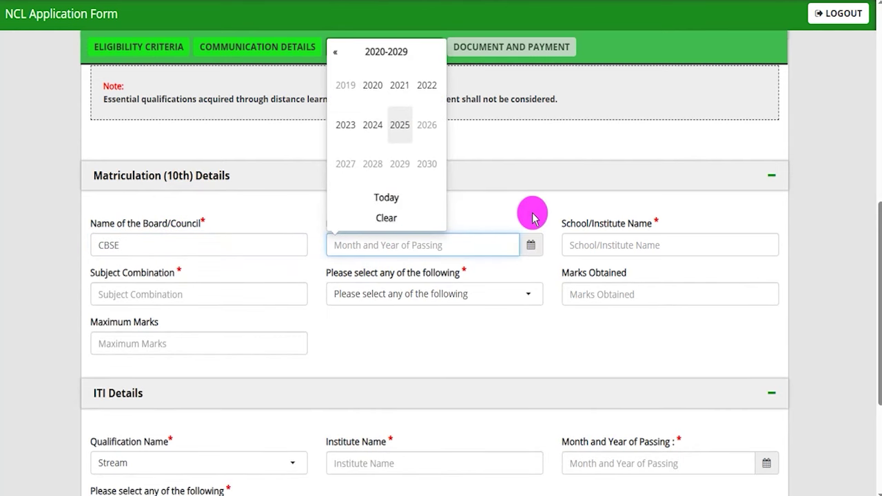
left_click(530, 215)
left_click(607, 237)
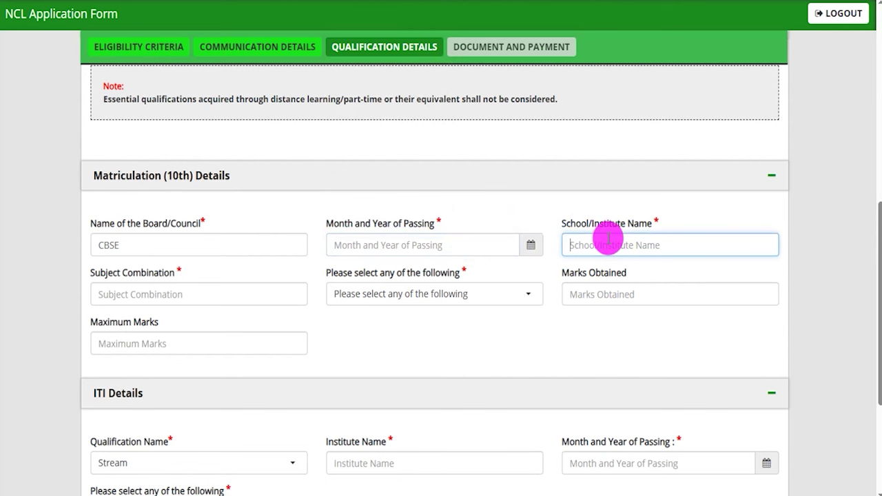
left_click(148, 291)
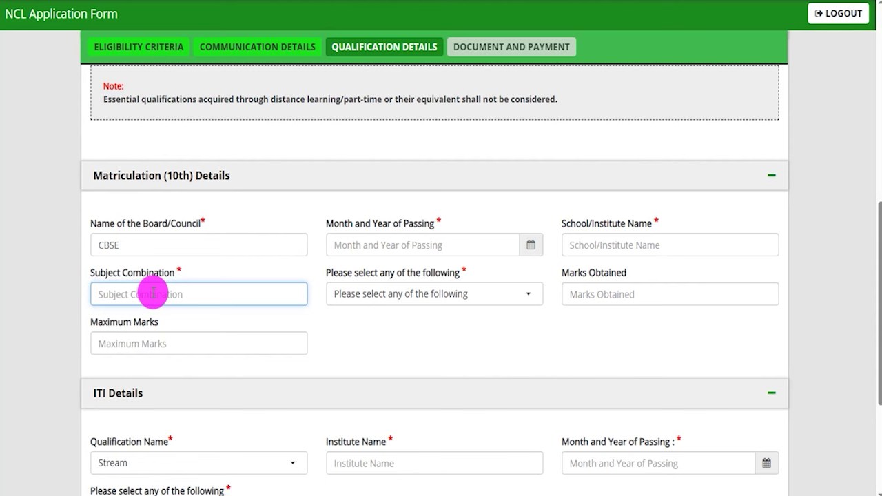
Choose Percentage as the matriculation result type and enter 450 as the marks obtained
left_click(423, 297)
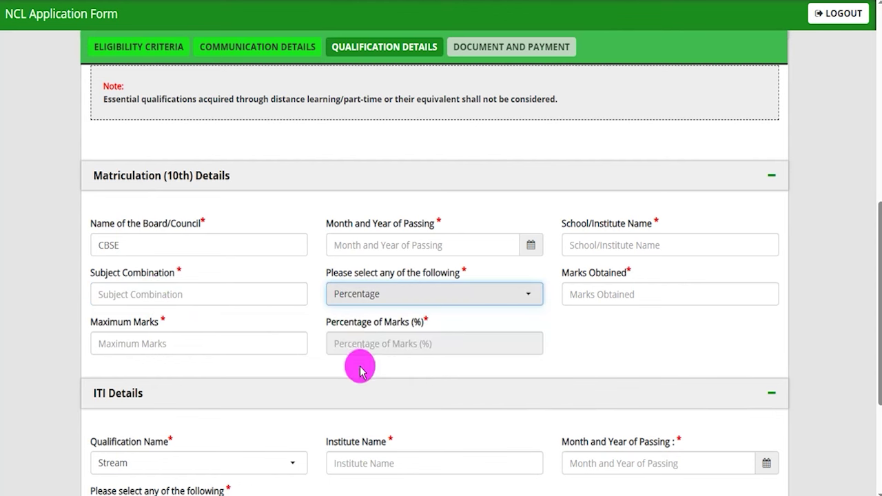
left_click(607, 292)
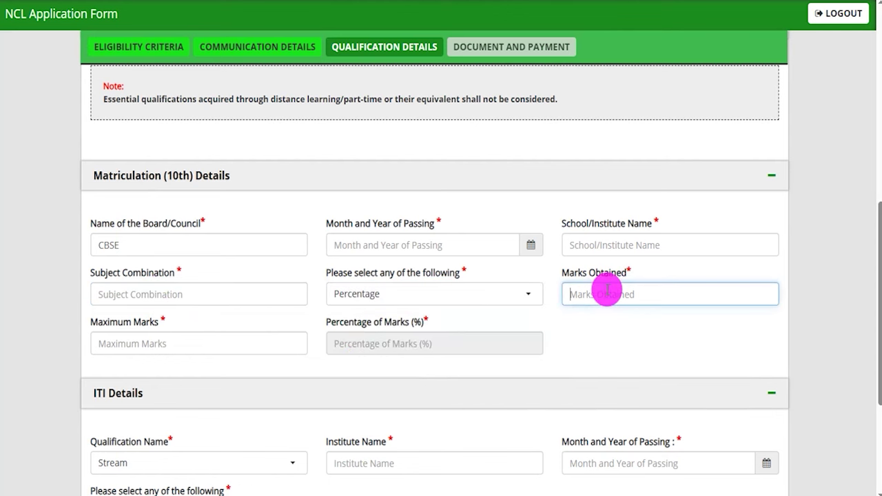
type("450")
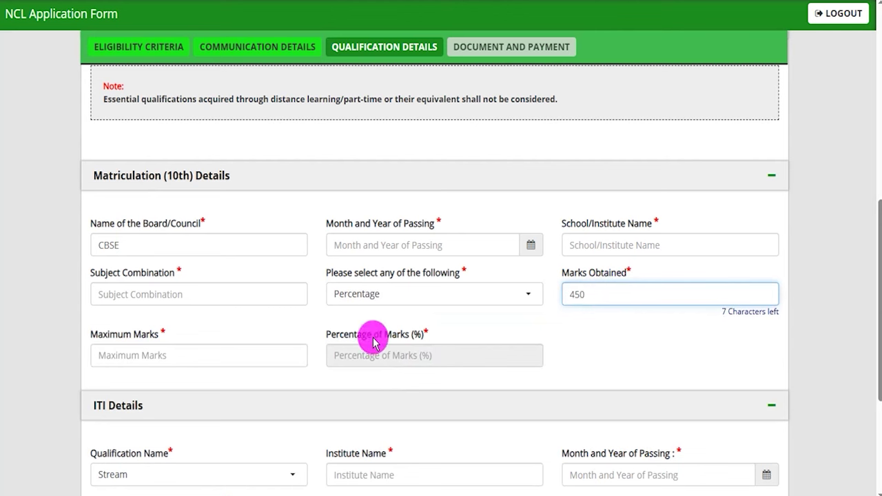
Enter 600 as the maximum marks in the matriculation details
left_click(158, 344)
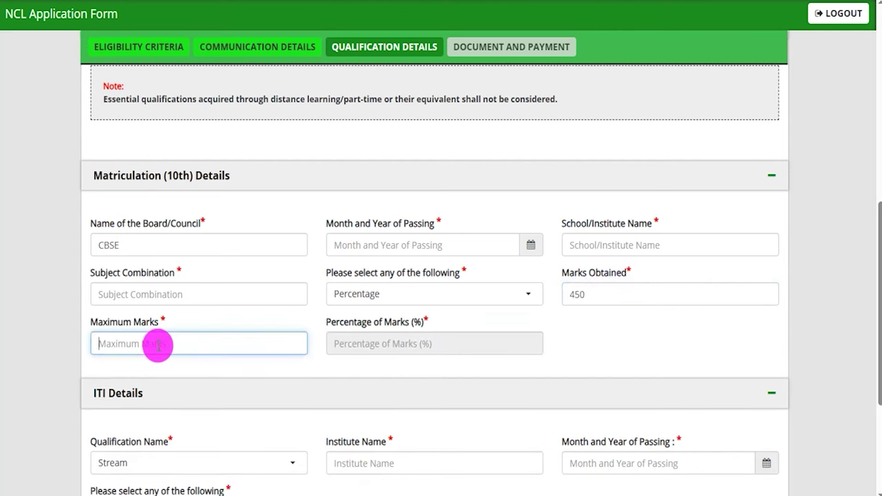
type("600")
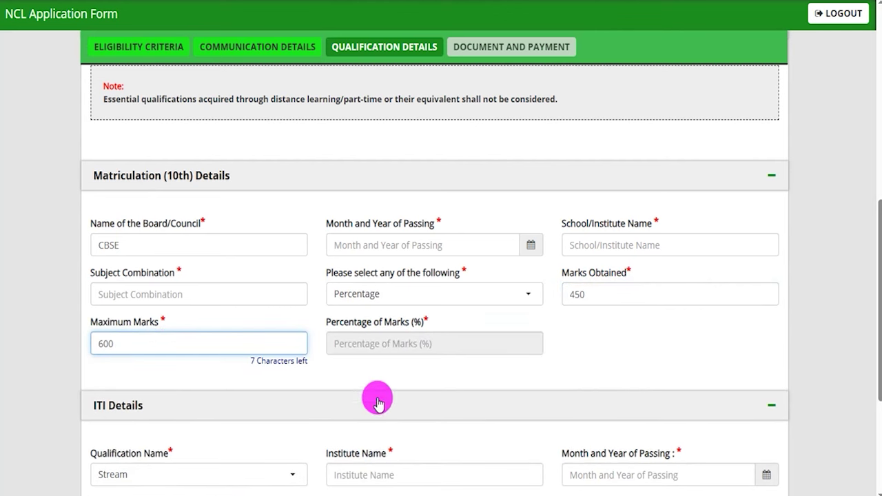
left_click(536, 365)
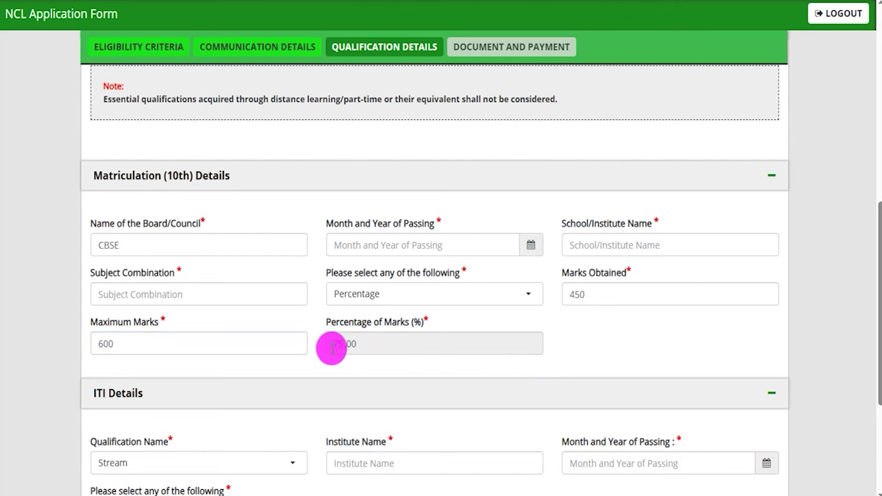
Switch the matriculation result type to CGPA and point out the CGPA obtained and total CGPA fields
left_click(405, 296)
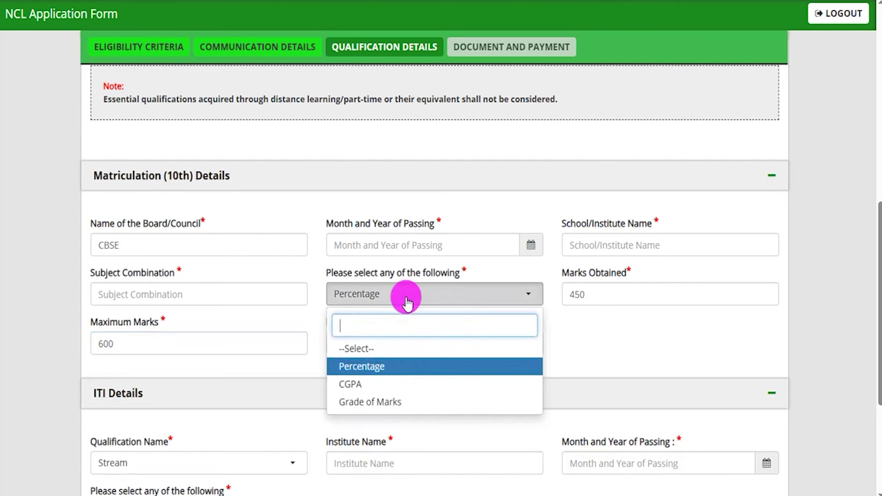
left_click(359, 383)
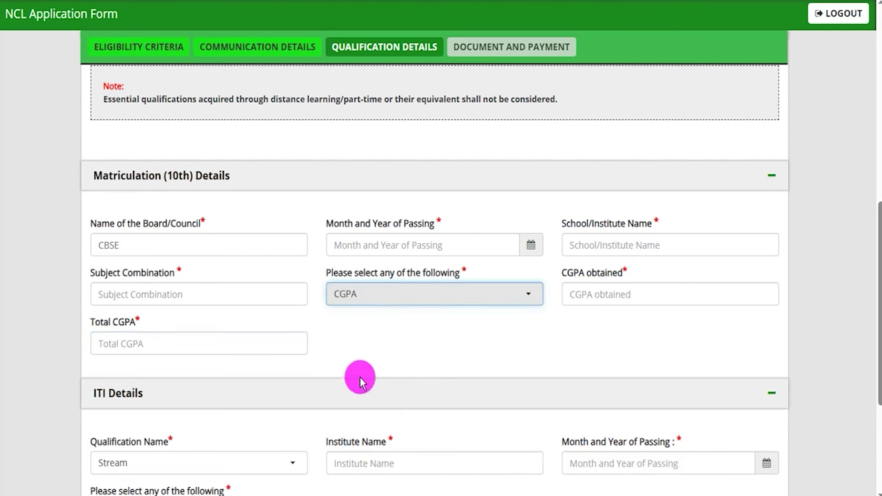
left_click(604, 291)
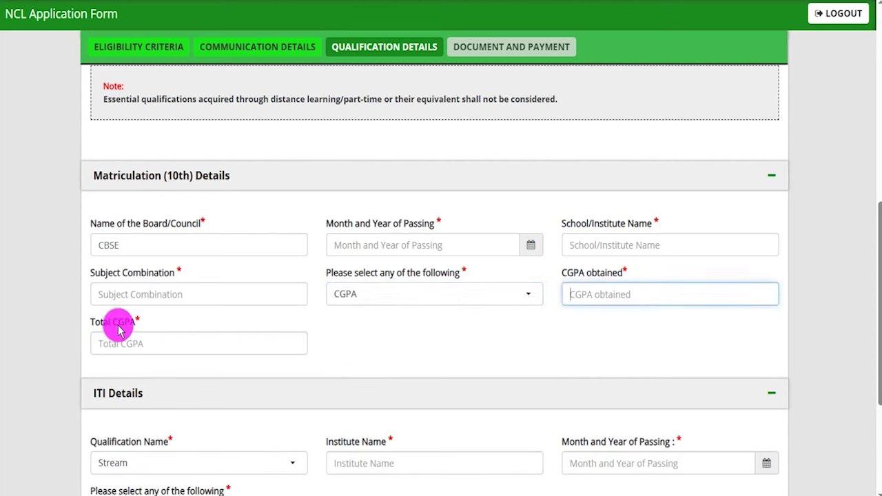
left_click_drag(95, 323, 125, 325)
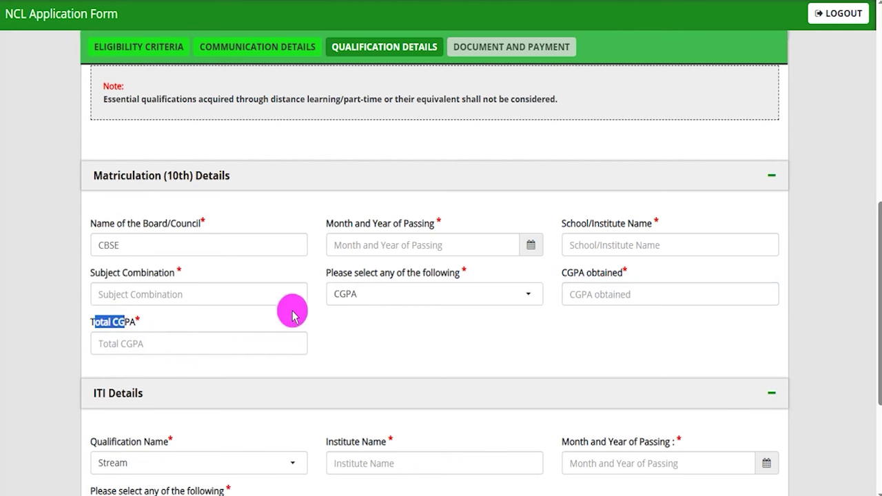
left_click(181, 344)
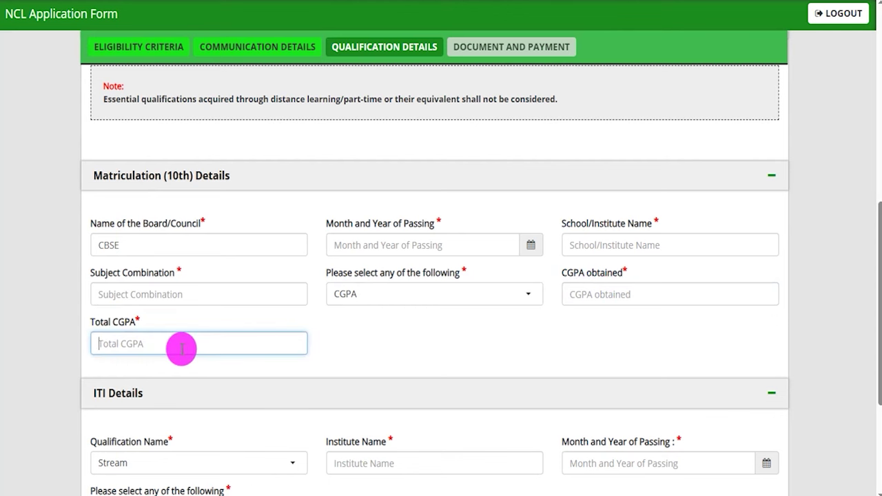
Set the matriculation result type to Grade of Marks and point out the grade field
left_click(428, 295)
left_click(376, 401)
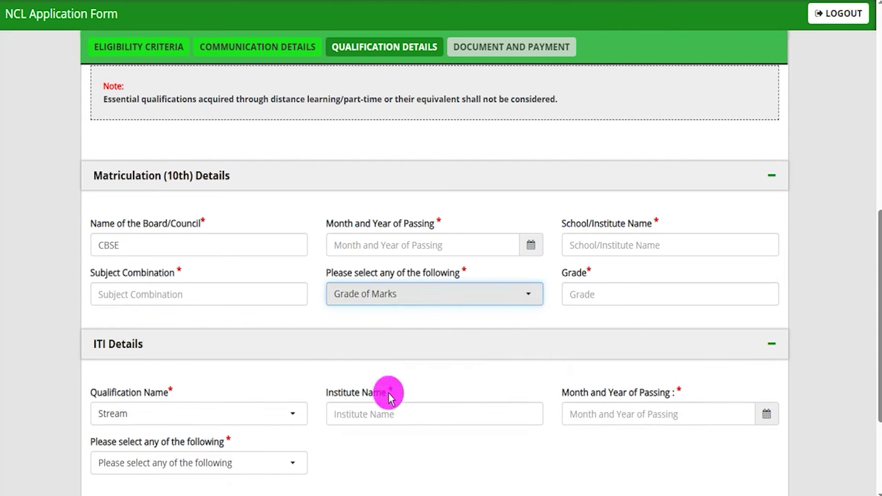
left_click(583, 294)
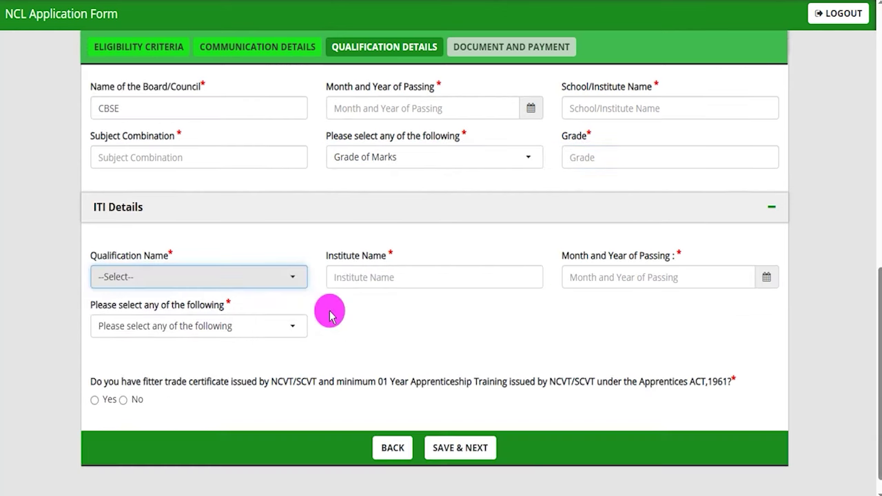
Choose ITI(2Year course)in Fitter Trade as the ITI qualification and point out its institute name and passing date fields
left_click(245, 283)
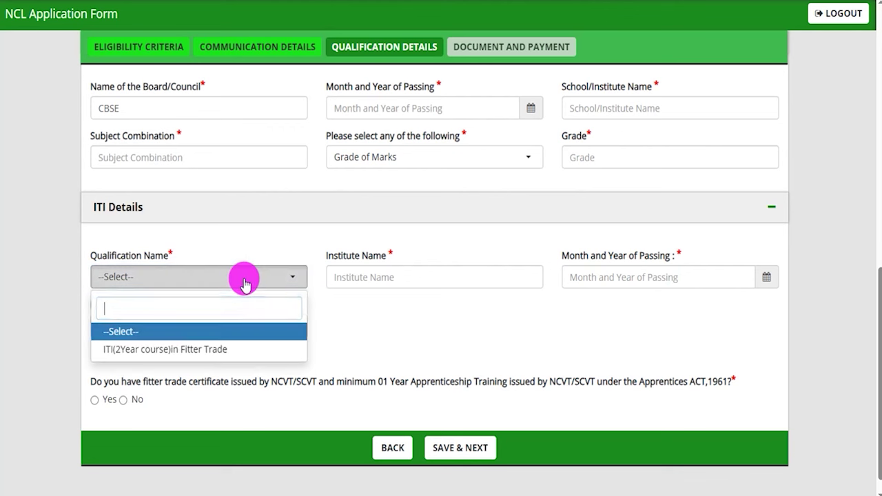
left_click(169, 349)
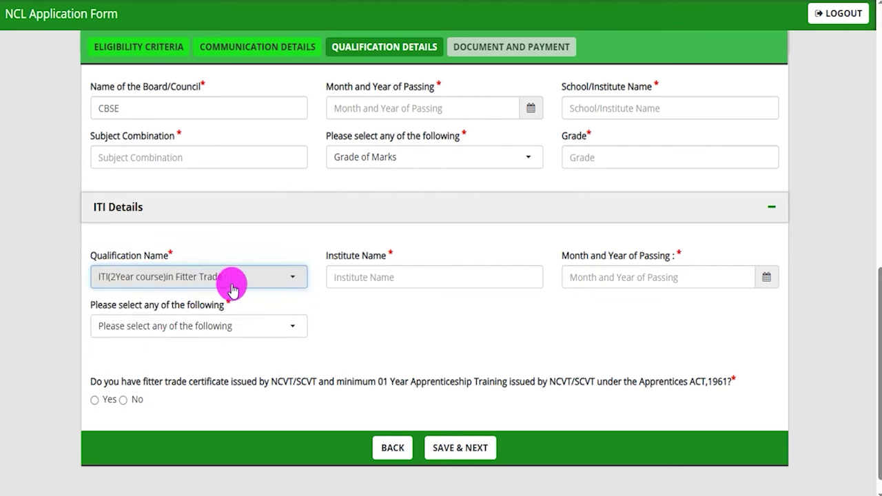
left_click(372, 279)
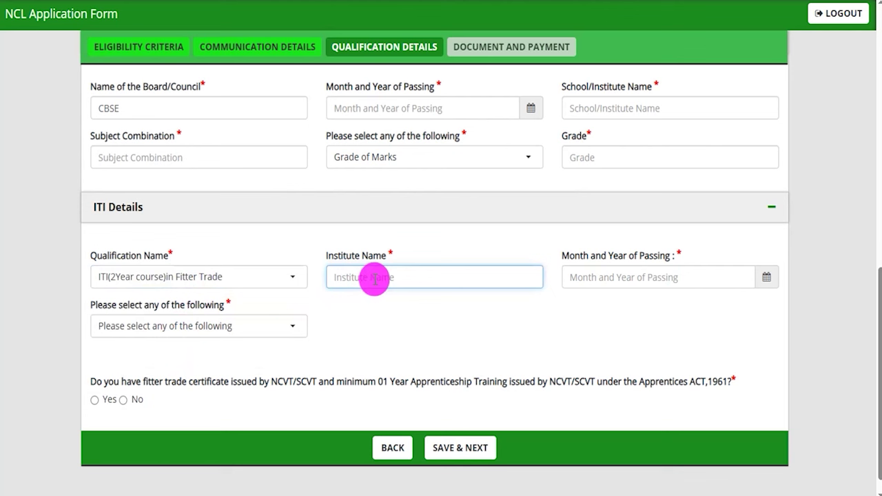
left_click(764, 279)
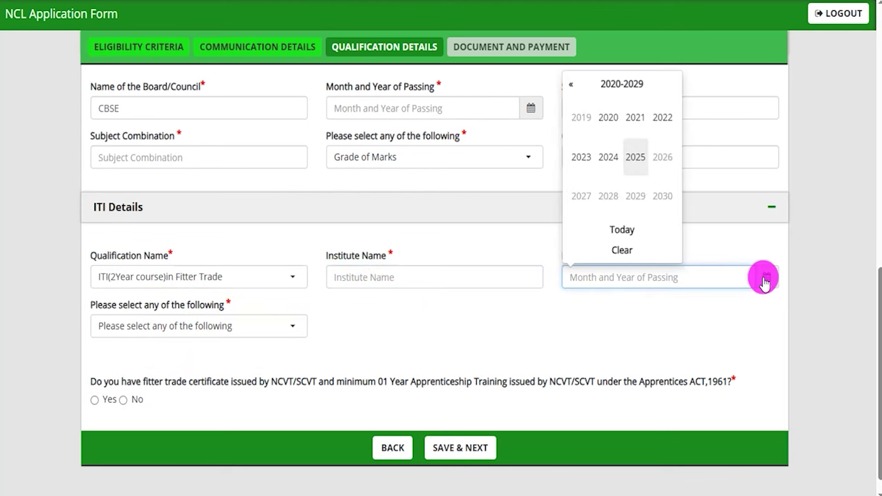
Choose Percentage as the ITI result type and enter 450 marks obtained out of a maximum of 600
left_click(213, 332)
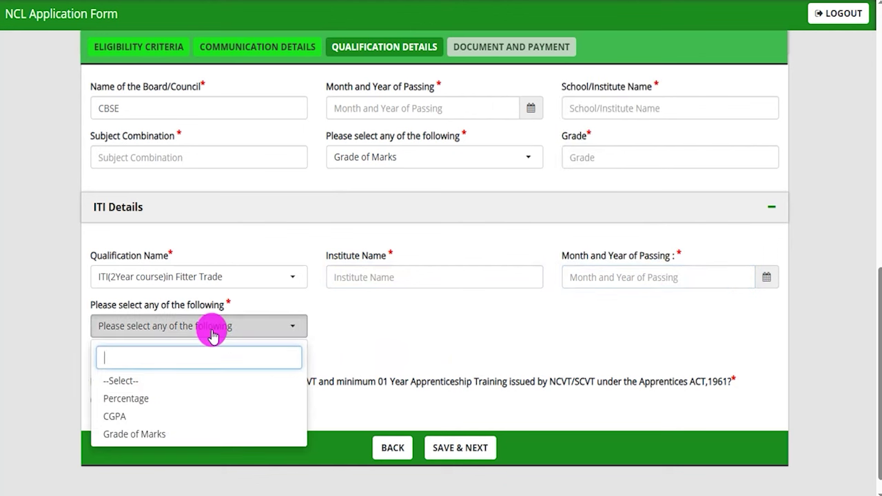
left_click(131, 400)
left_click(399, 326)
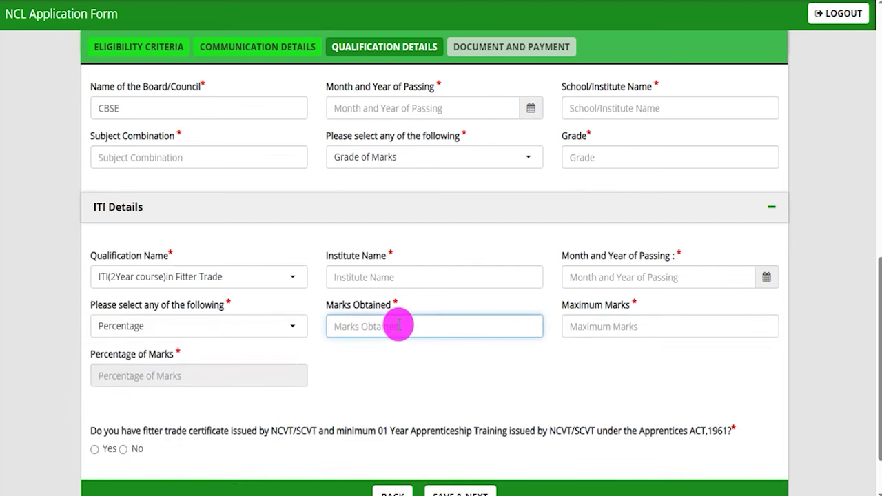
type("450")
key("Tab")
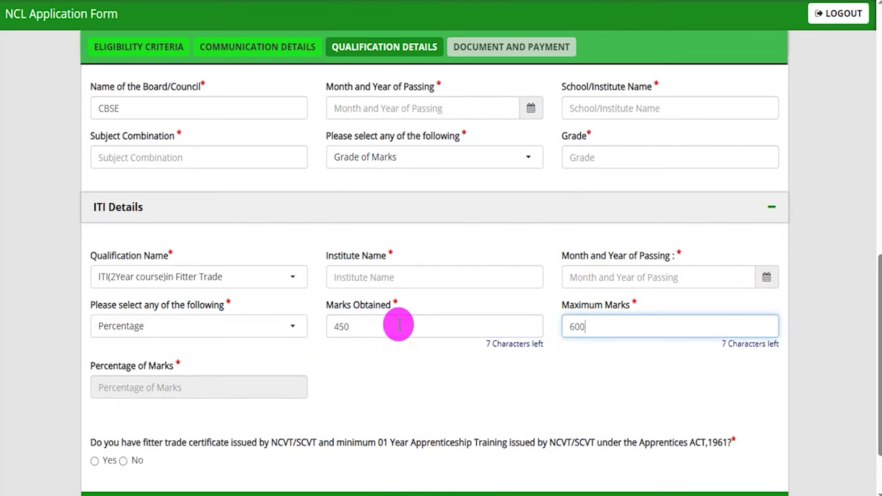
left_click(390, 360)
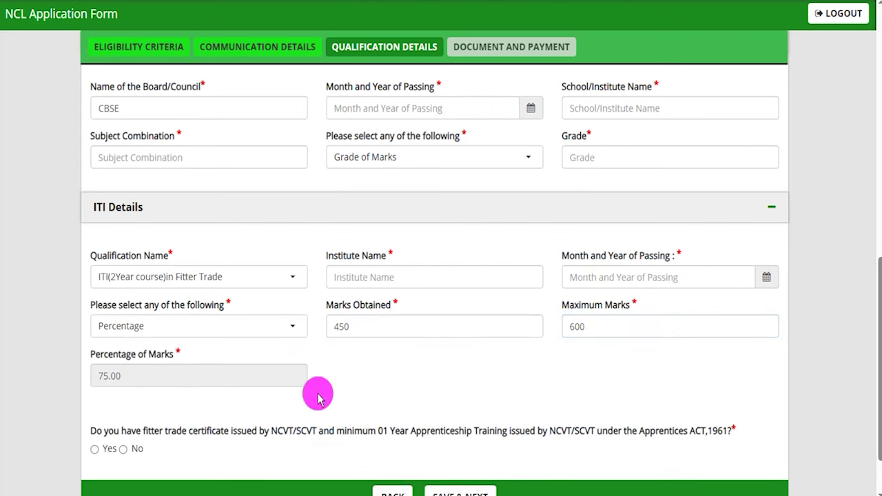
Answer Yes to the NCVT/SCVT fitter trade certificate and apprenticeship training question, and save the qualification details
scroll(347, 381, "down", 2)
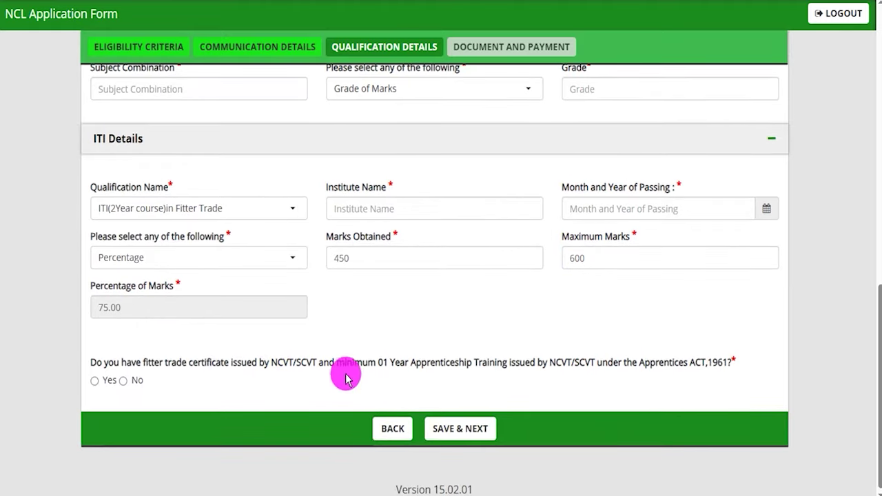
left_click_drag(154, 368, 313, 366)
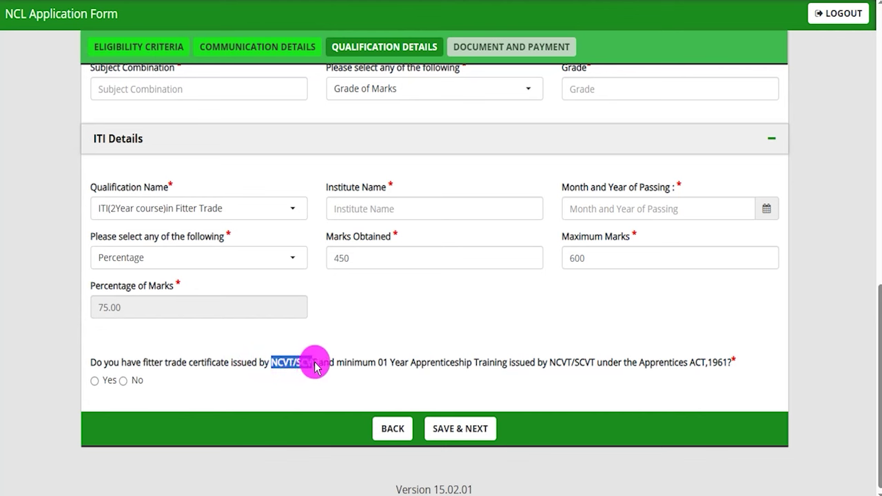
left_click_drag(378, 364, 587, 364)
left_click_drag(643, 365, 714, 369)
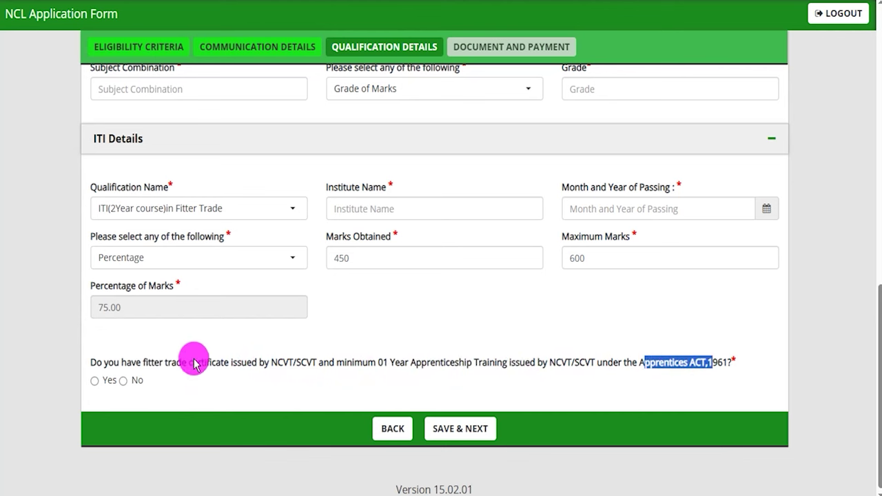
left_click(97, 383)
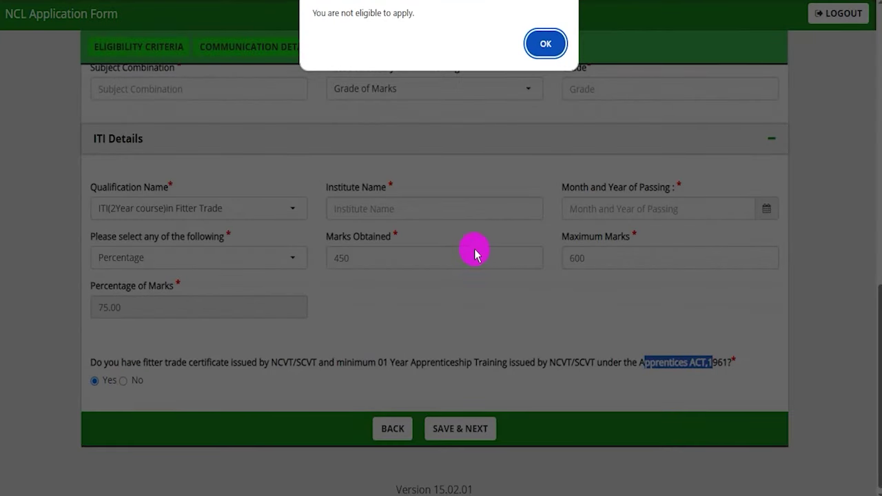
left_click(545, 45)
left_click(94, 383)
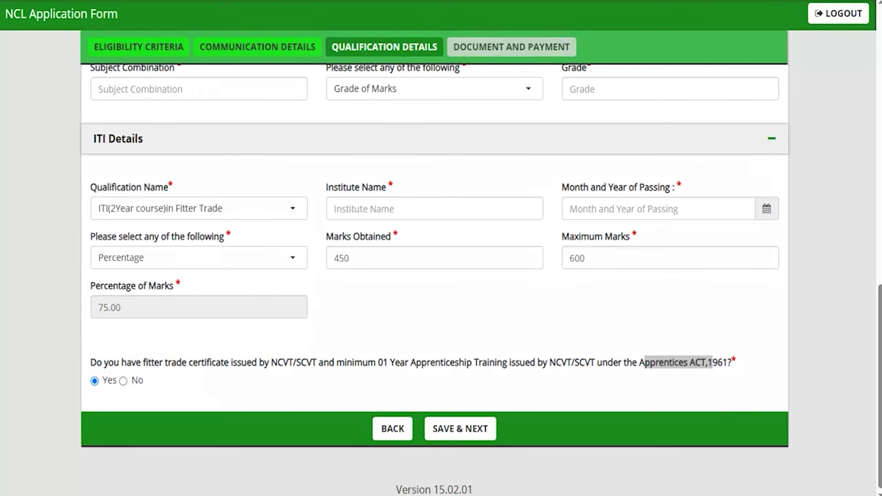
left_click_drag(622, 368, 496, 419)
left_click(482, 428)
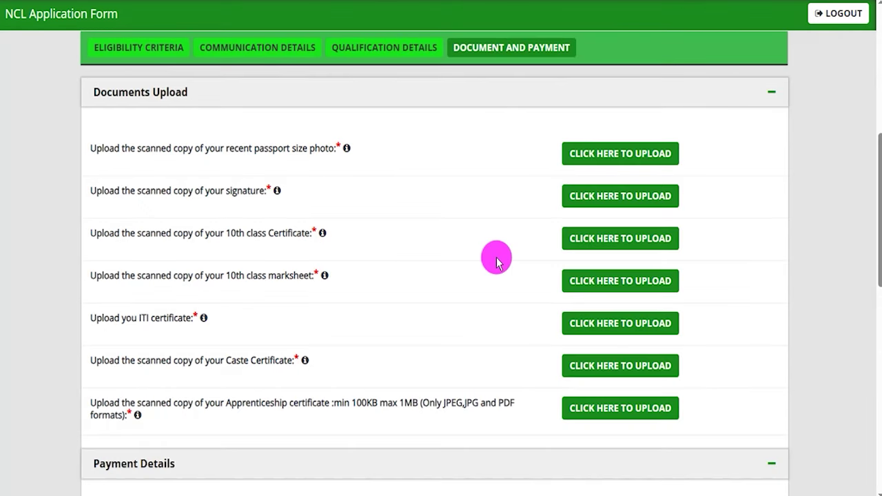
Review the list of required document uploads, from the passport size photo and signature to the caste and apprenticeship certificates
left_click_drag(277, 148, 298, 148)
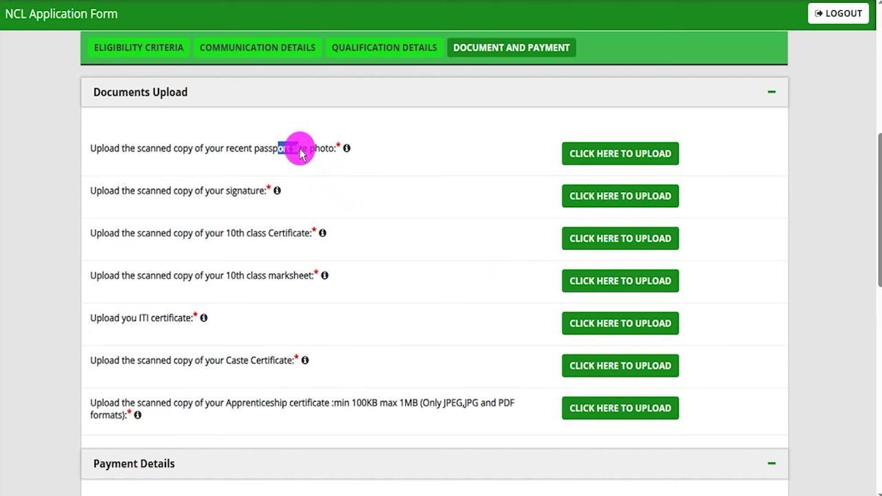
left_click(237, 189)
left_click_drag(227, 233, 274, 234)
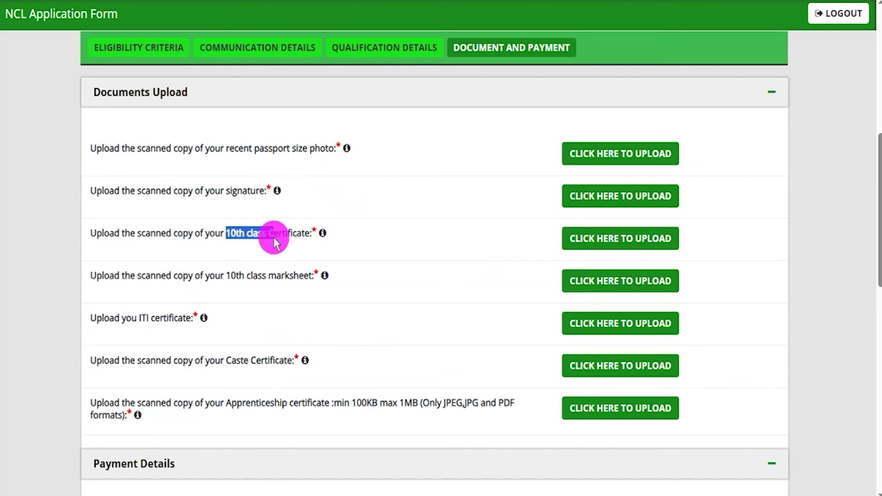
left_click_drag(227, 276, 273, 277)
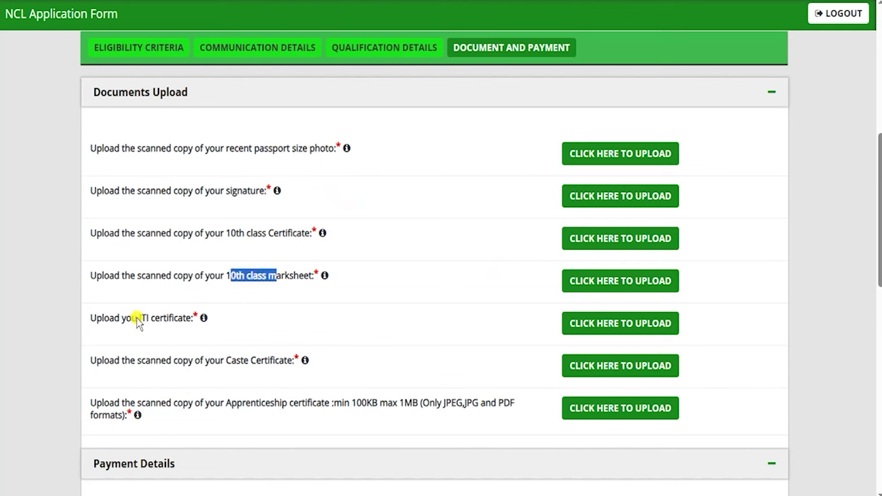
left_click_drag(136, 318, 153, 321)
left_click_drag(214, 360, 274, 363)
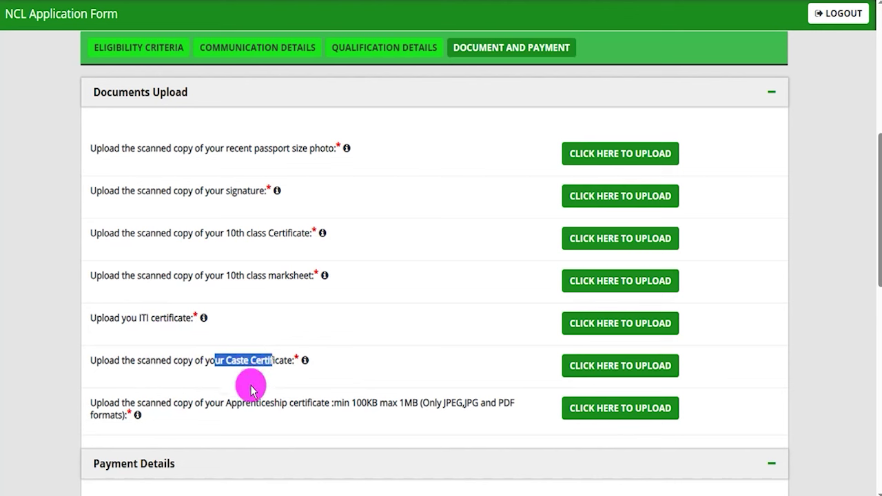
left_click_drag(236, 403, 317, 410)
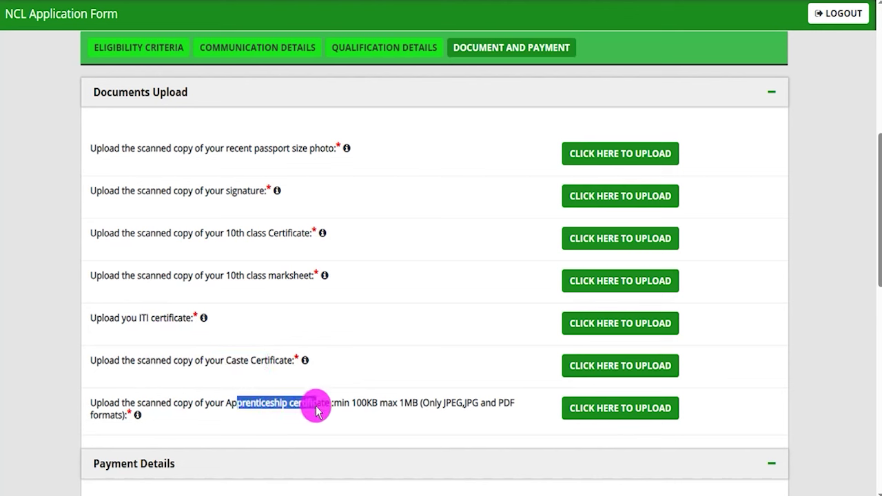
Check the file size, format and dimension instructions for the passport size photo upload
left_click(639, 155)
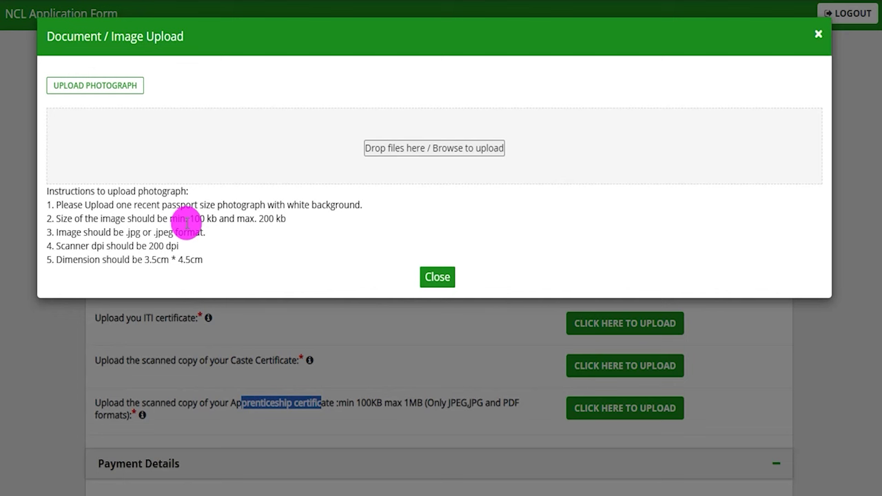
left_click_drag(110, 219, 284, 220)
left_click_drag(128, 233, 165, 232)
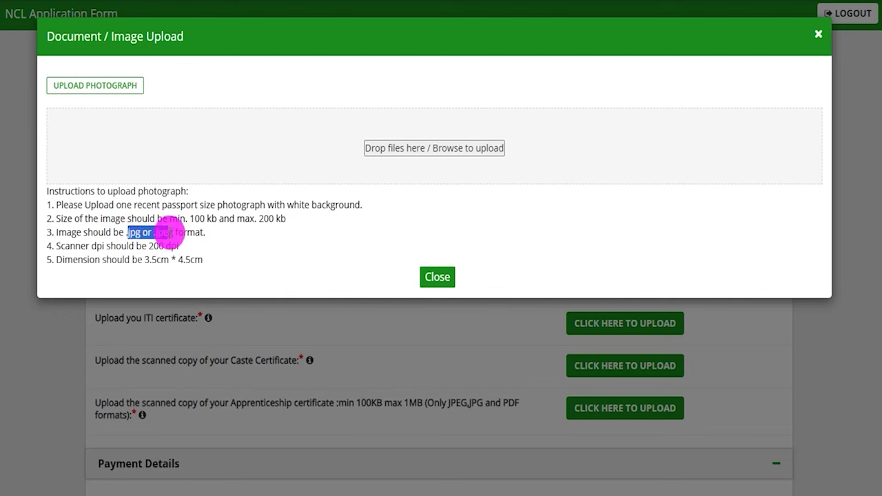
left_click_drag(144, 259, 207, 261)
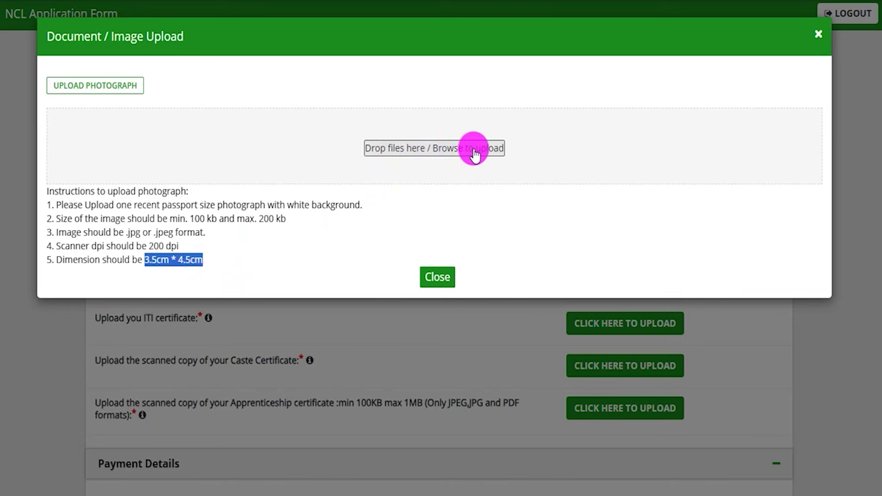
left_click(433, 277)
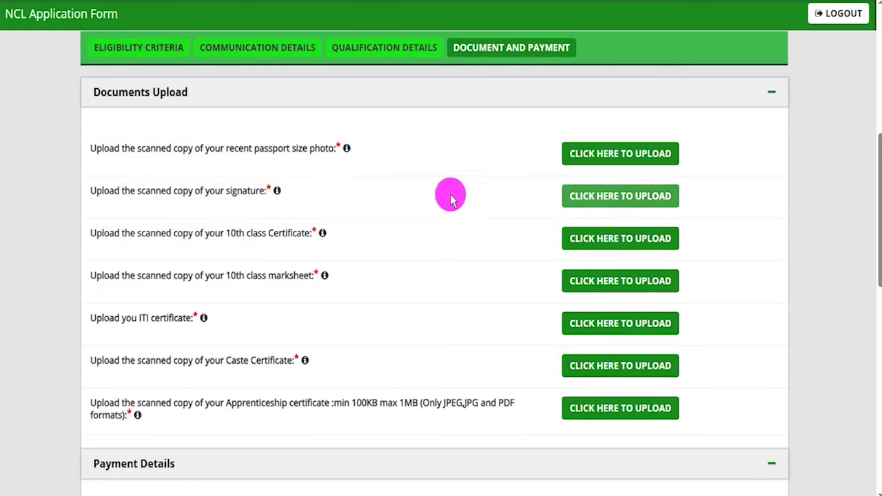
Check the file size and format requirements for the signature upload
left_click_drag(196, 191, 254, 191)
left_click(577, 198)
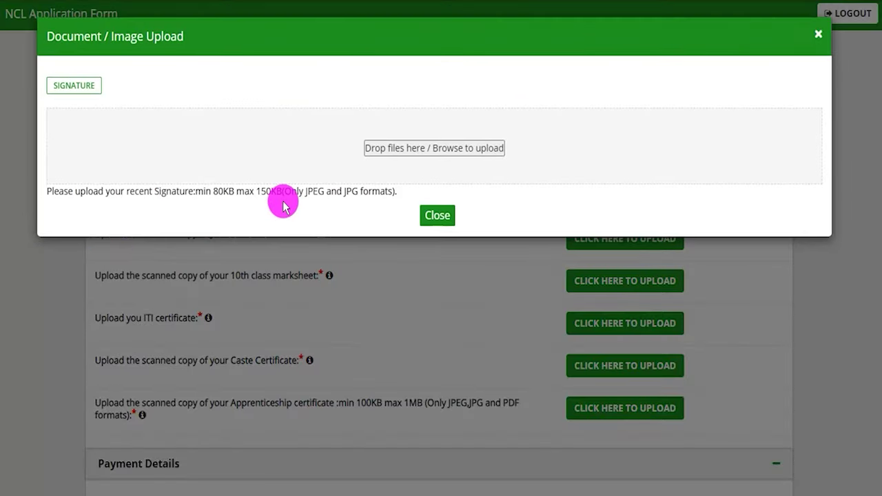
left_click_drag(217, 192, 373, 191)
left_click(445, 221)
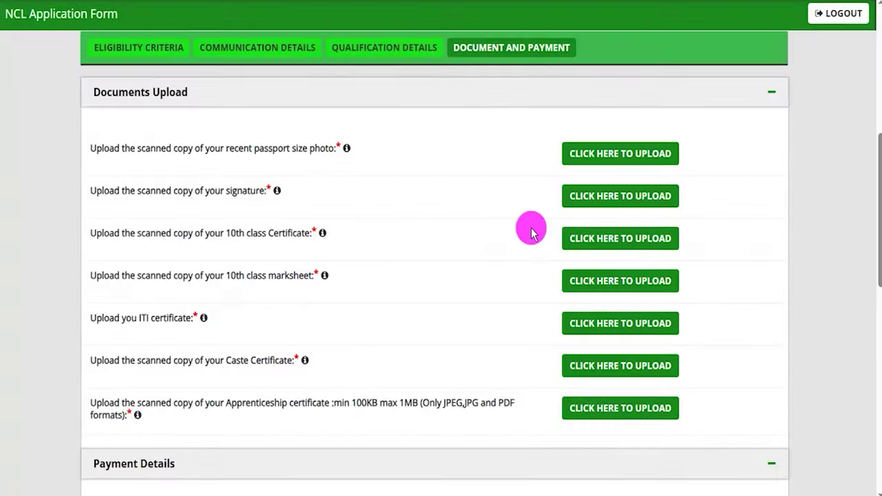
Check the file size and format requirements for the 10th class certificate upload
left_click(585, 240)
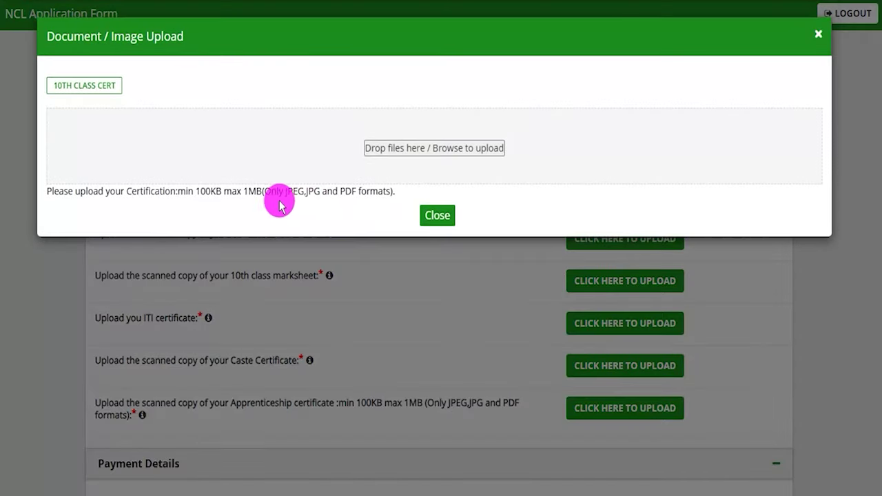
left_click_drag(196, 192, 348, 191)
left_click(292, 193)
left_click(426, 217)
scroll(422, 222, "down", 1)
left_click(423, 222)
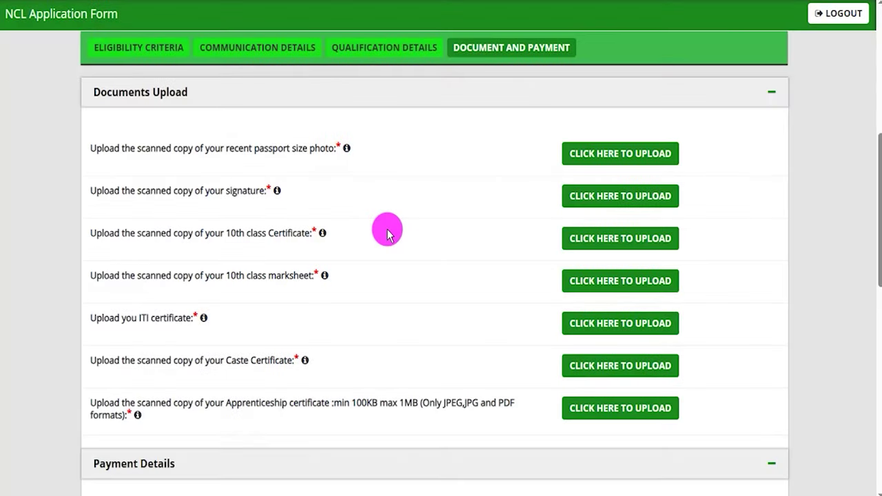
Check the file size and format requirements for the 10th class marksheet upload
left_click_drag(225, 276, 277, 276)
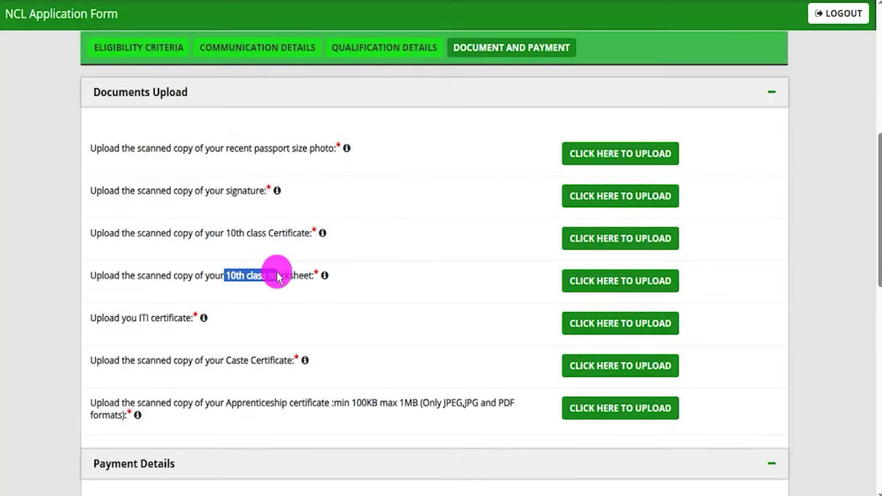
left_click(583, 281)
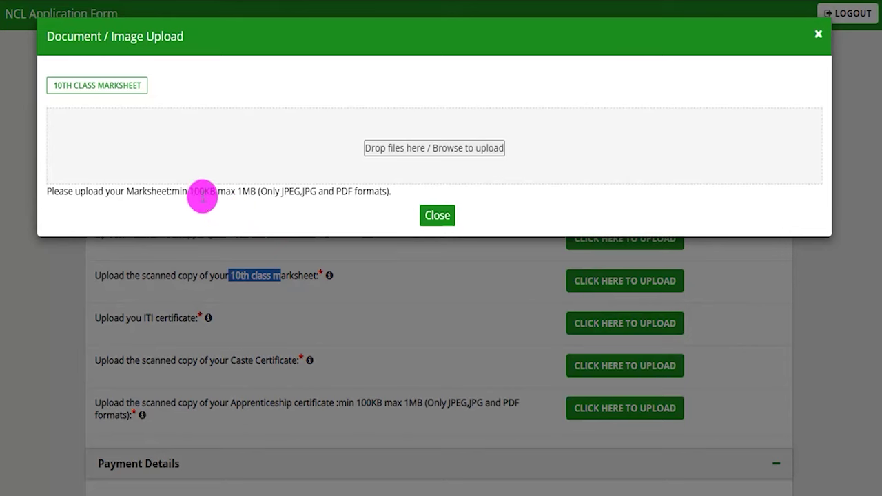
left_click(195, 191)
left_click_drag(195, 192, 432, 214)
left_click(434, 215)
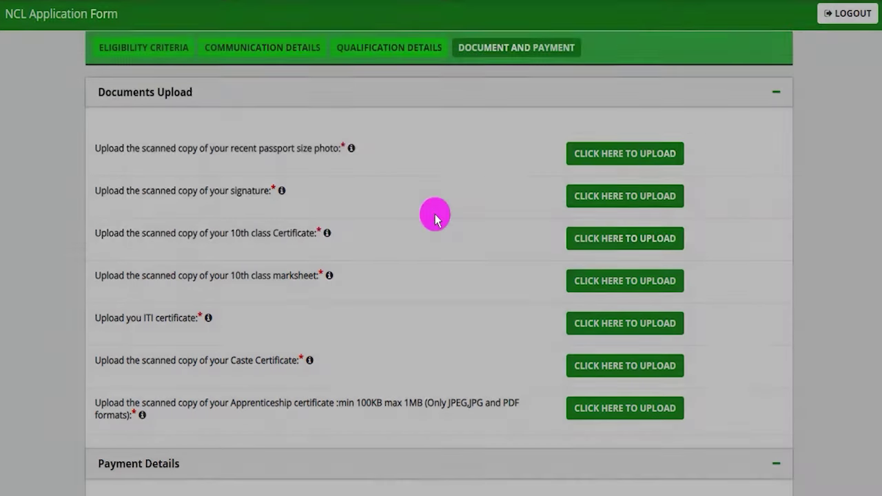
Check the file size and format requirements for the ITI certificate and caste certificate uploads
left_click(638, 328)
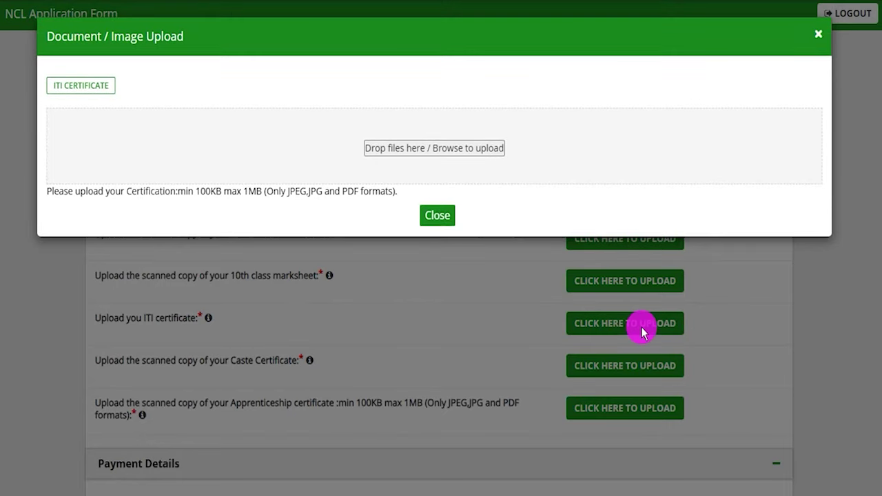
left_click_drag(232, 186, 281, 191)
left_click(438, 216)
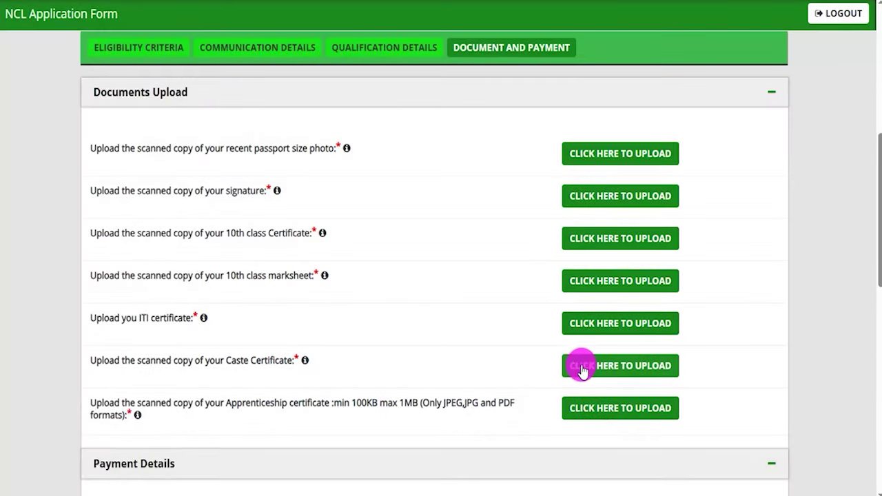
left_click(577, 368)
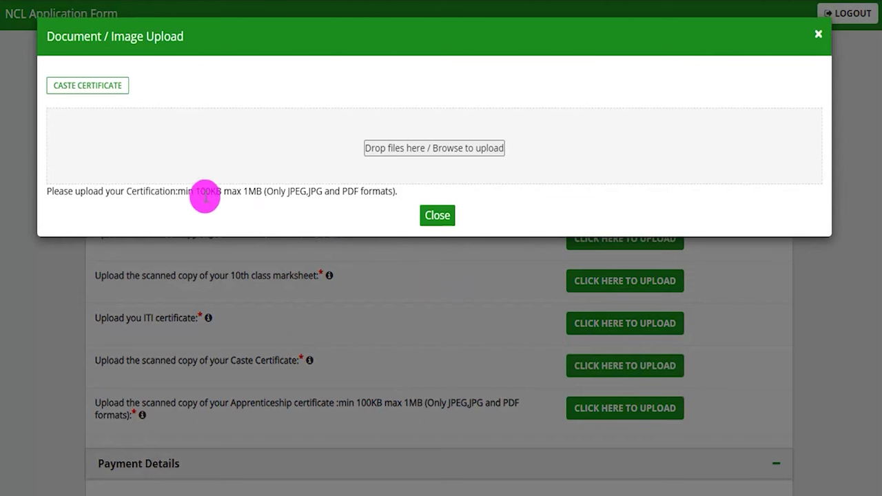
left_click_drag(202, 192, 358, 193)
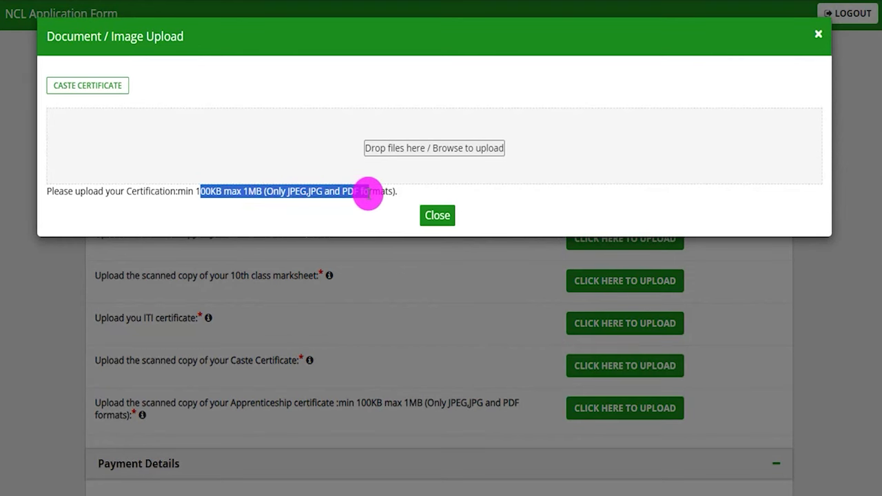
left_click(437, 215)
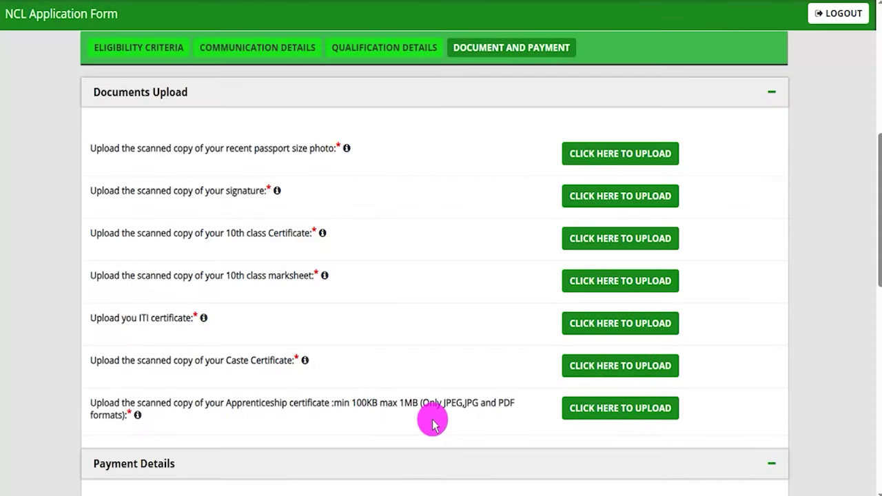
Check the file size and format requirements for the apprenticeship certificate upload
left_click_drag(252, 400, 94, 402)
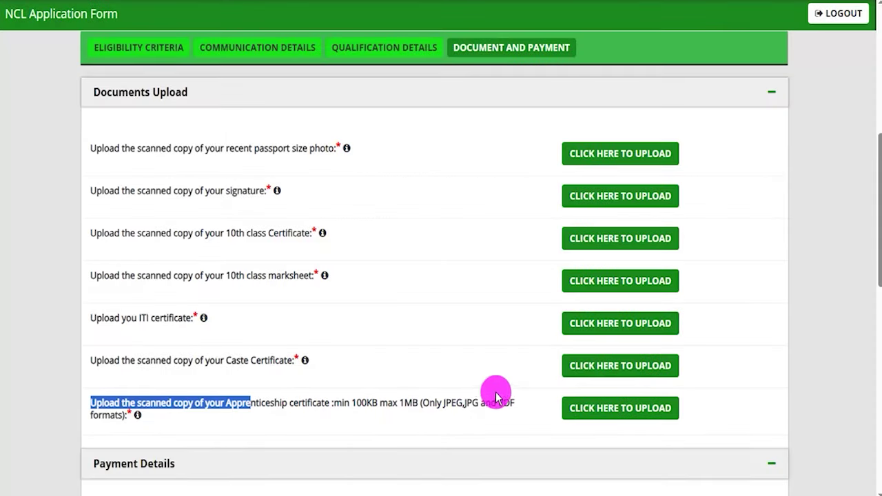
left_click(591, 407)
left_click_drag(262, 191, 307, 191)
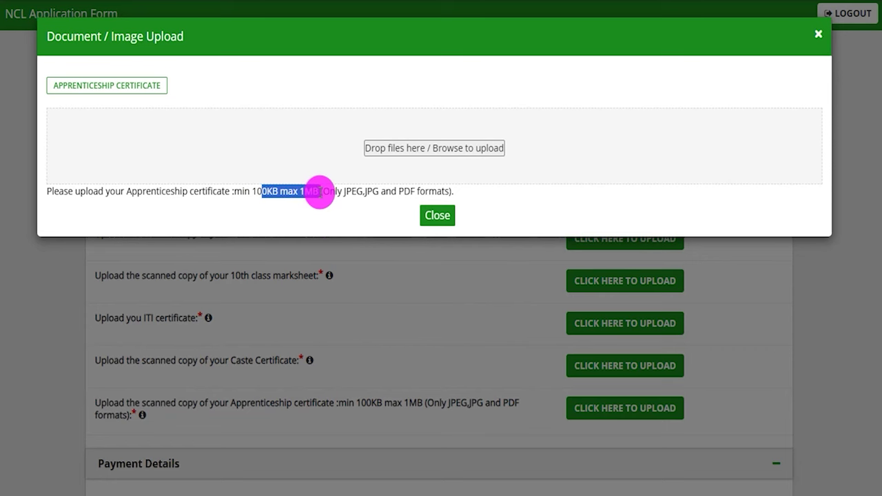
left_click_drag(319, 193, 432, 190)
left_click(438, 217)
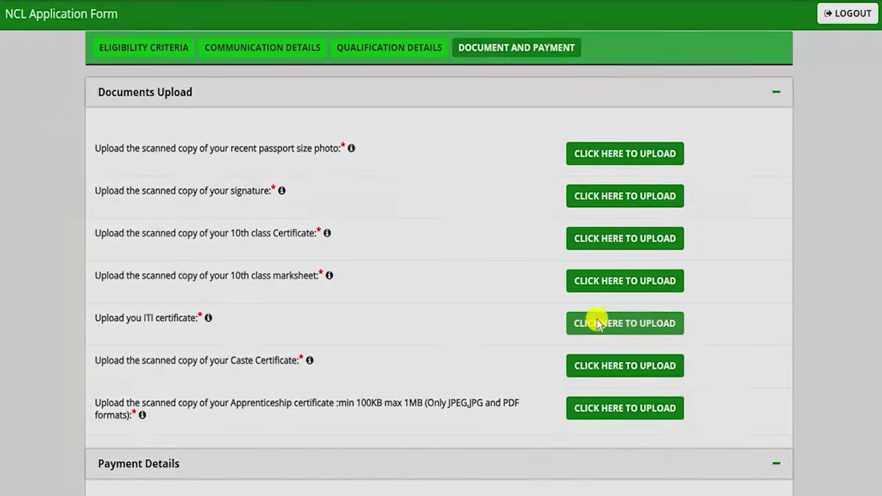
Upload all required scanned documents, including the photo, signature, 10th class documents, and ITI, caste and apprenticeship certificates
left_click(598, 324)
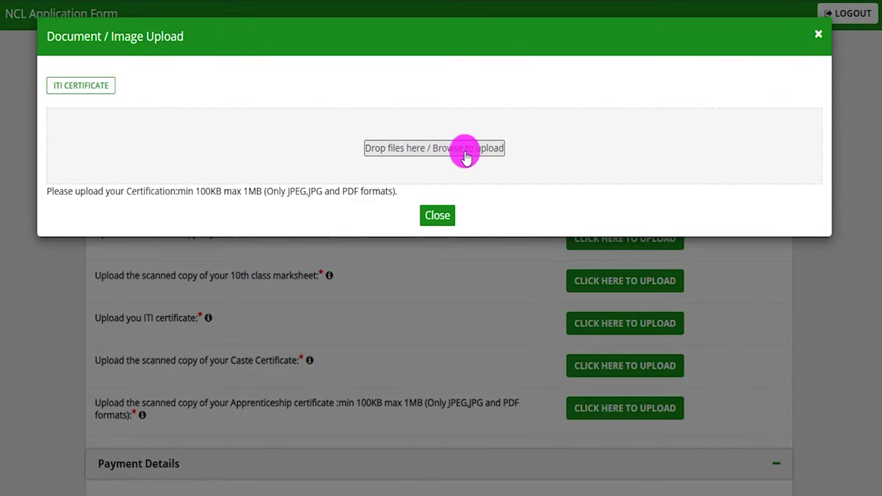
left_click(448, 214)
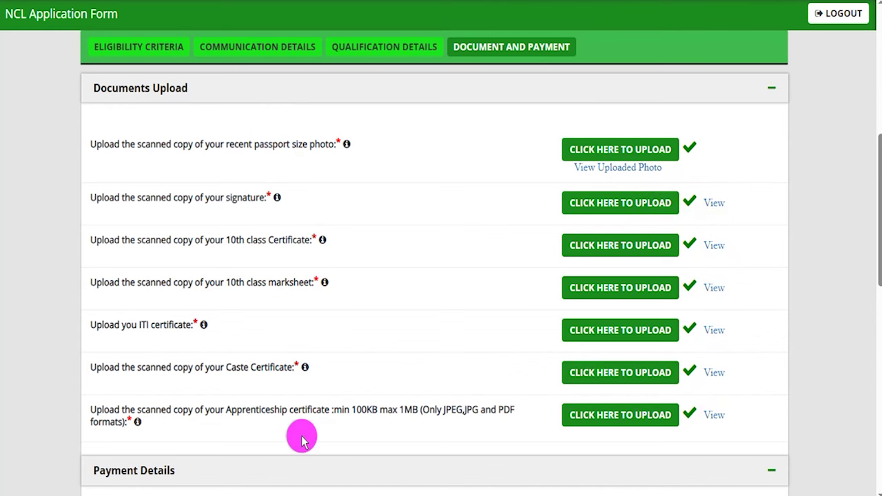
Check the applicable registration fee and compare it with the category-wise application fees on the recruitment notice page
scroll(301, 440, "down", 6)
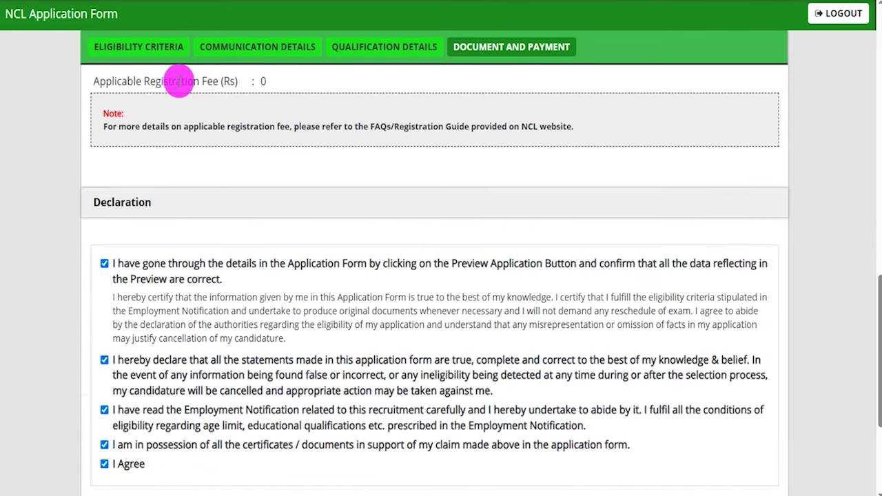
double_click(262, 81)
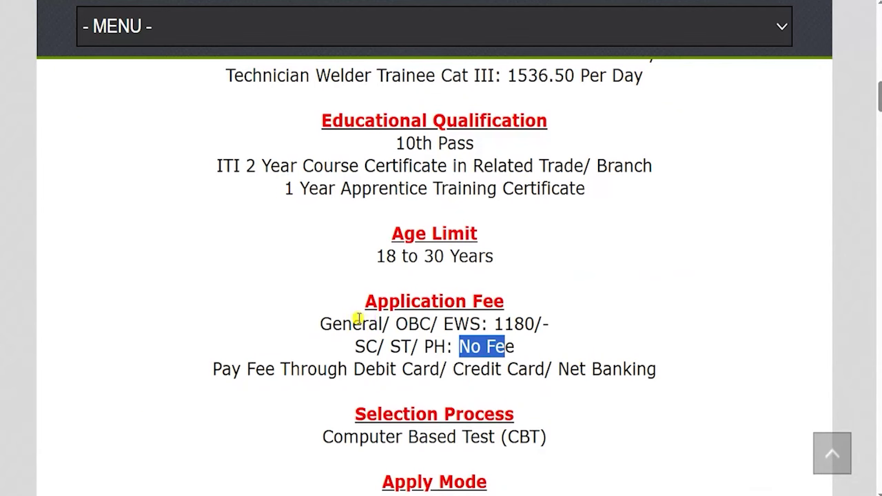
left_click_drag(362, 323, 534, 325)
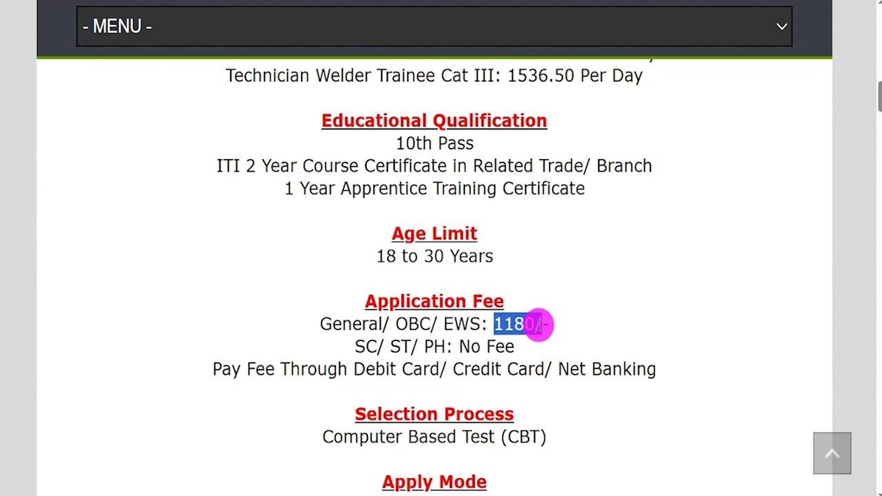
left_click_drag(365, 347, 448, 347)
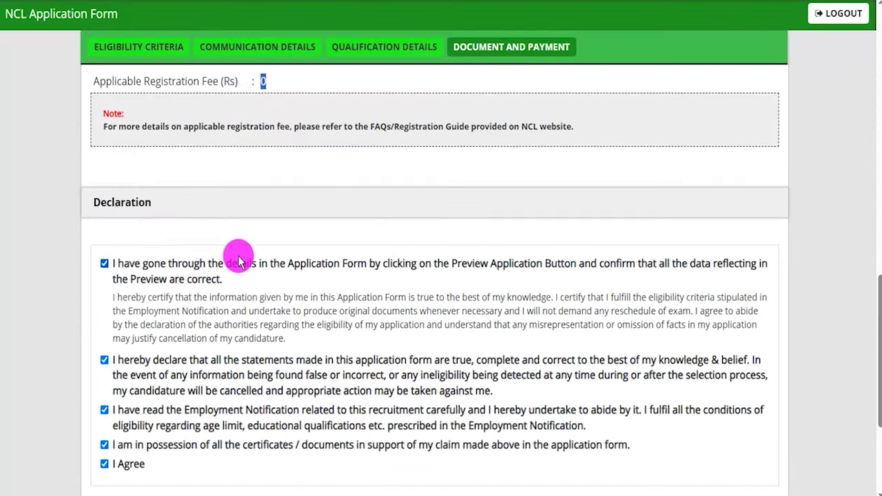
Complete the captcha below the declarations and submit the application form, closing the submission note
scroll(143, 117, "down", 2)
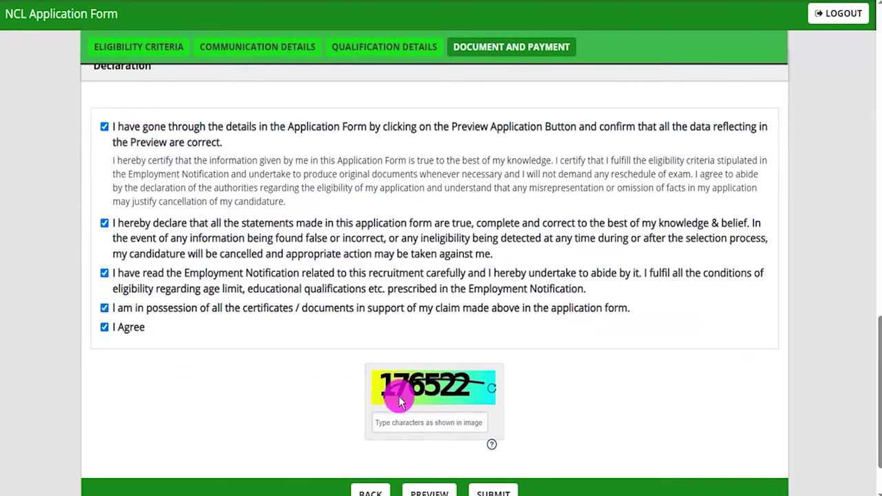
scroll(413, 406, "down", 1)
left_click(422, 354)
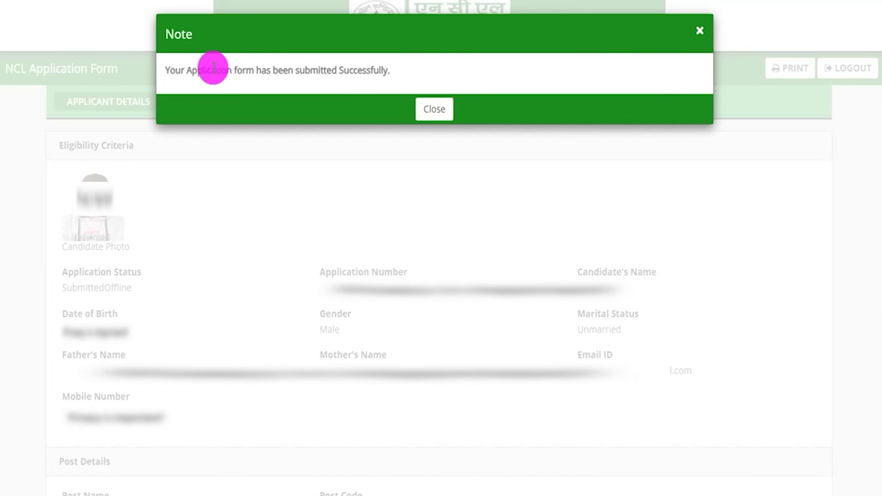
left_click_drag(177, 71, 365, 70)
left_click(433, 107)
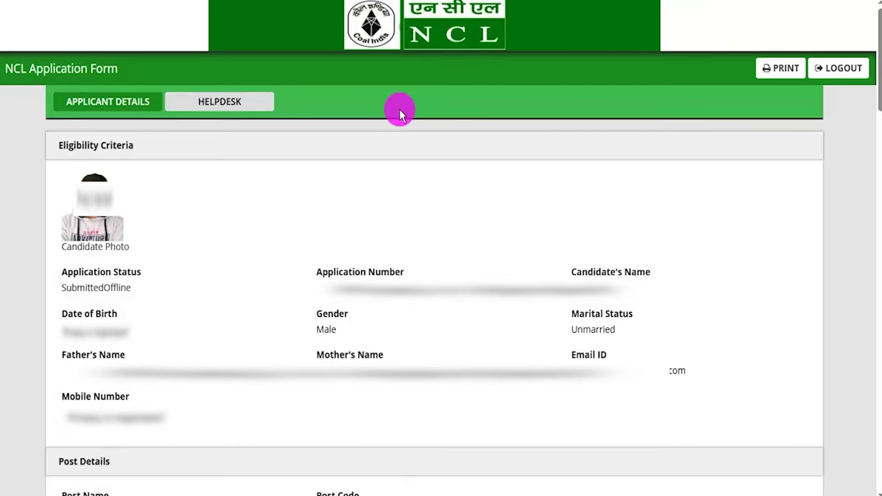